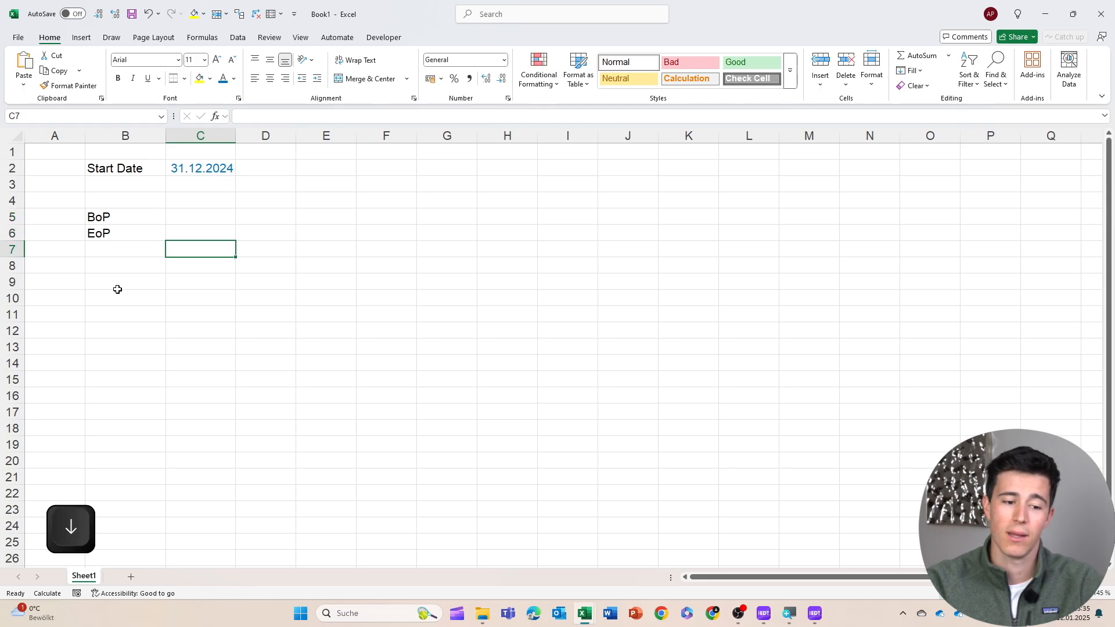
Link the EoP cell in column C to the start date with the formula =+C2
{"action": "type", "text": "+"}
{"action": "key", "text": "ctrl+Up"}
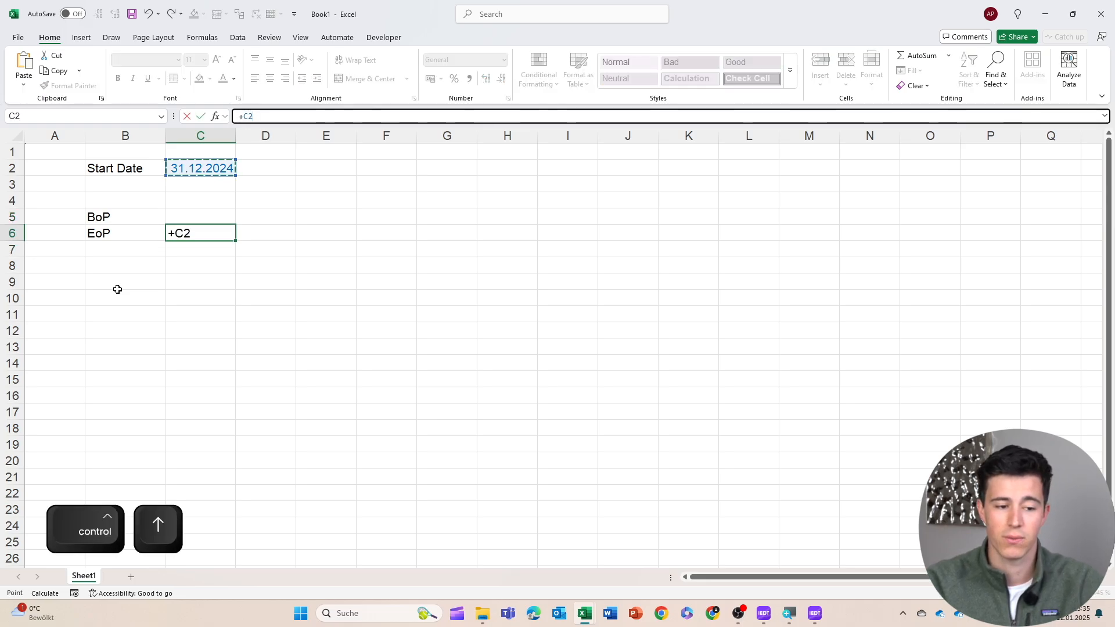
{"action": "key", "text": "Return"}
Set the first BoP cell D5 to the previous period end plus one day with =+C6+1
{"action": "key", "text": "Up"}
{"action": "key", "text": "Up"}
{"action": "key", "text": "Left"}
{"action": "key", "text": "Right"}
{"action": "key", "text": "shift+Left"}
{"action": "key", "text": "shift+Right"}
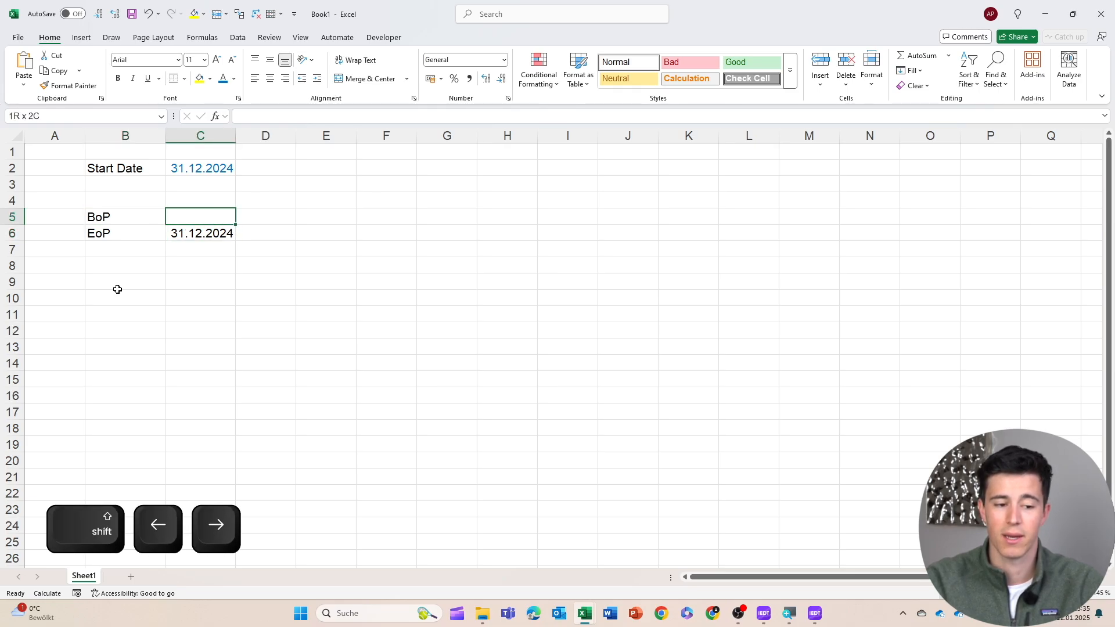
{"action": "key", "text": "Right"}
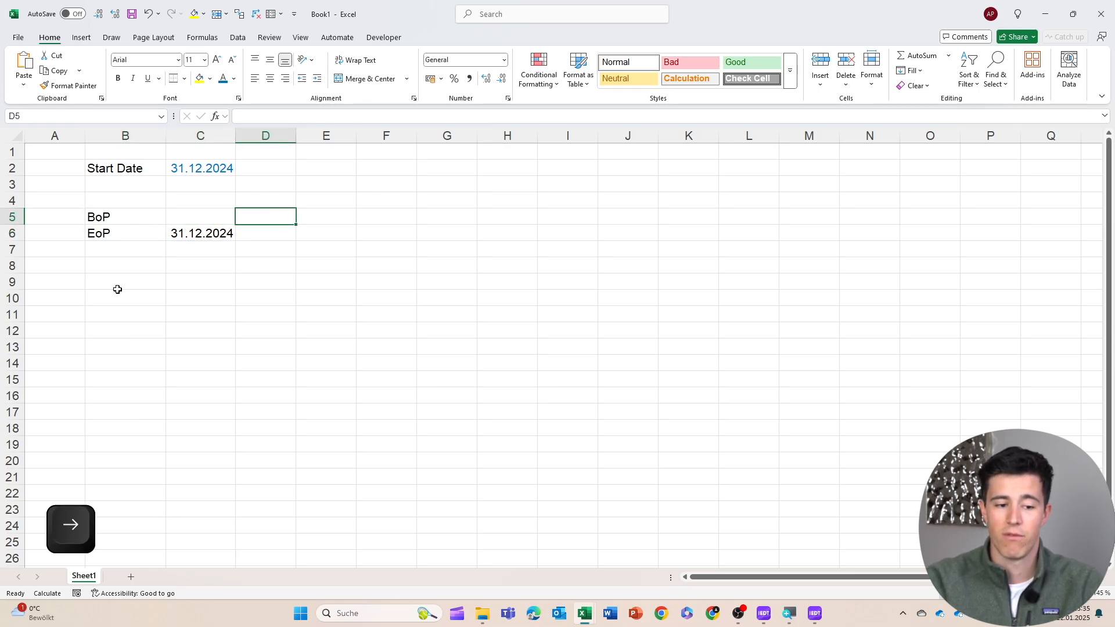
{"action": "type", "text": "+"}
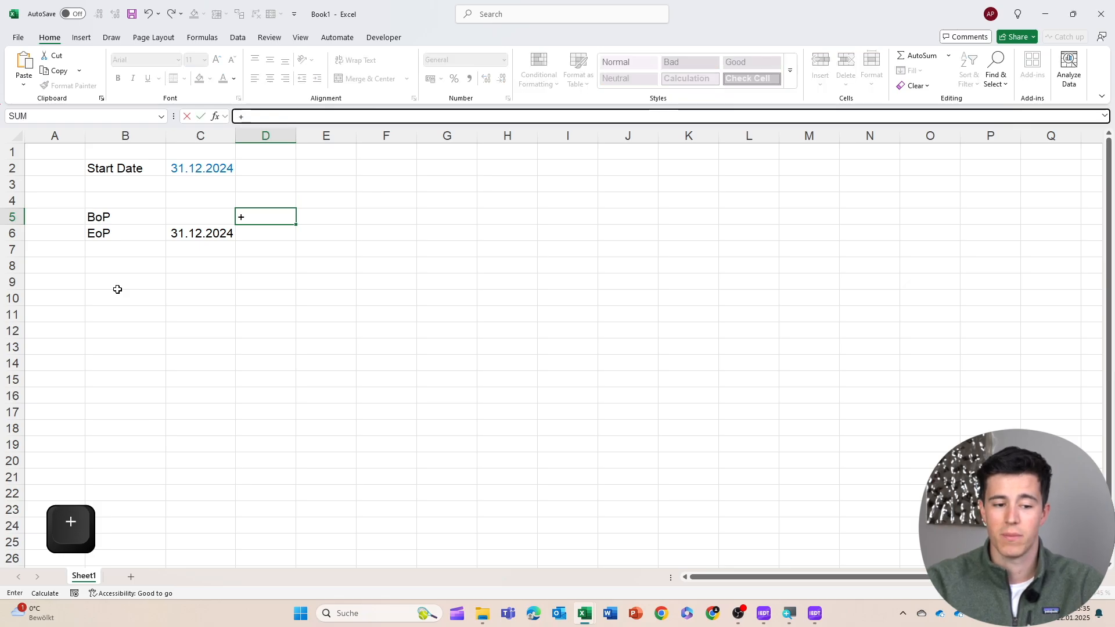
{"action": "key", "text": "Left"}
{"action": "key", "text": "Down"}
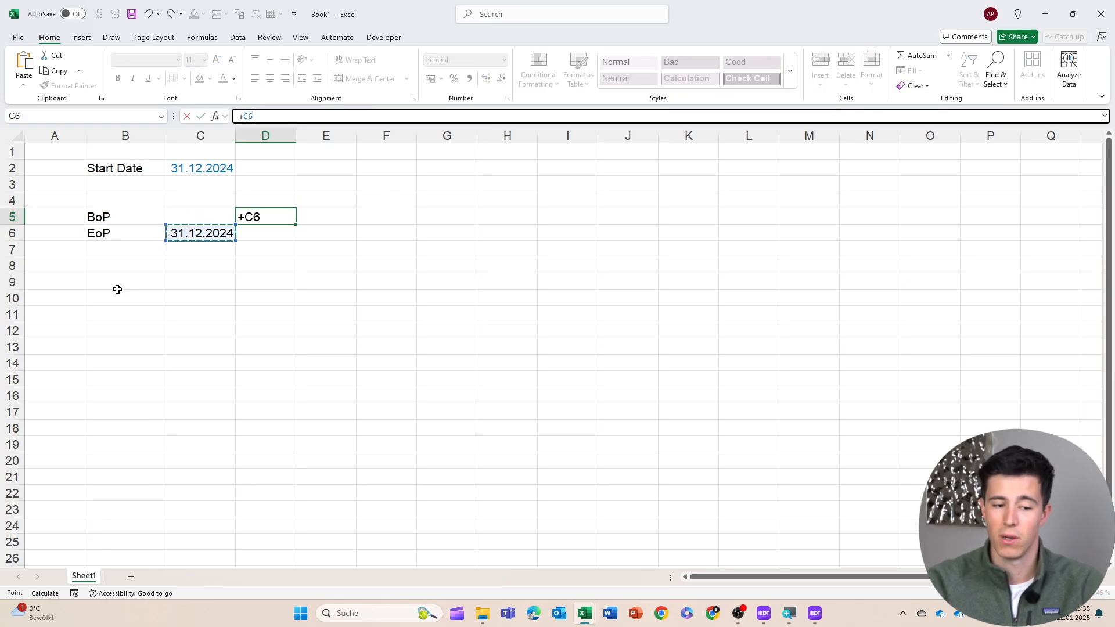
{"action": "type", "text": "+21"}
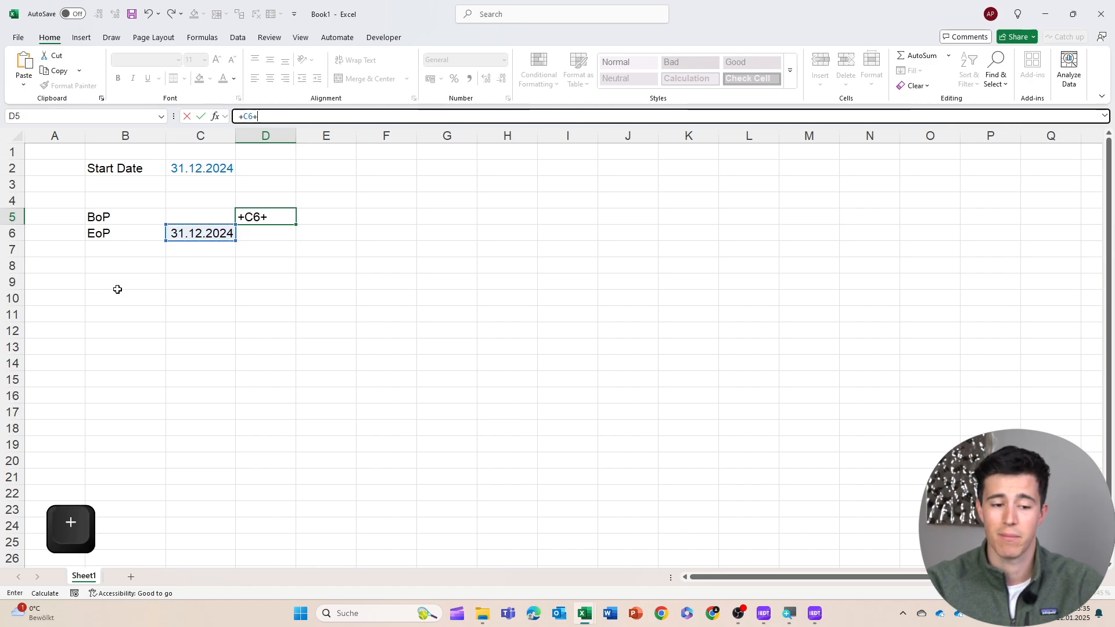
{"action": "key", "text": "BackSpace"}
{"action": "key", "text": "BackSpace"}
{"action": "type", "text": "1"}
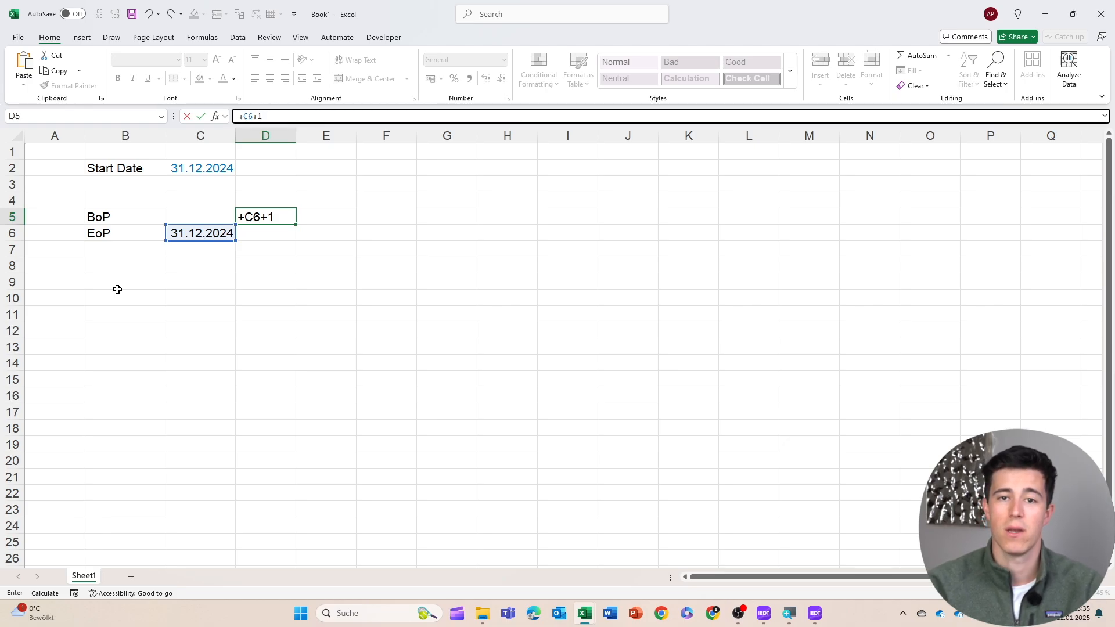
{"action": "key", "text": "Return"}
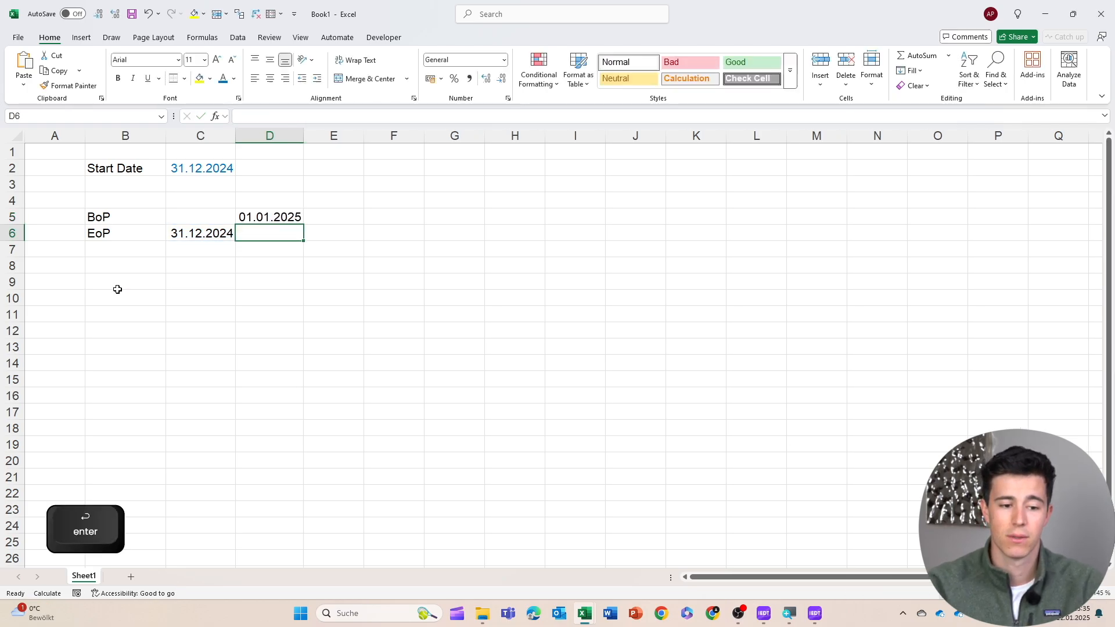
Enter =+EOMONTH(D5;0) in D6 to get the end of the first month
{"action": "key", "text": "Up"}
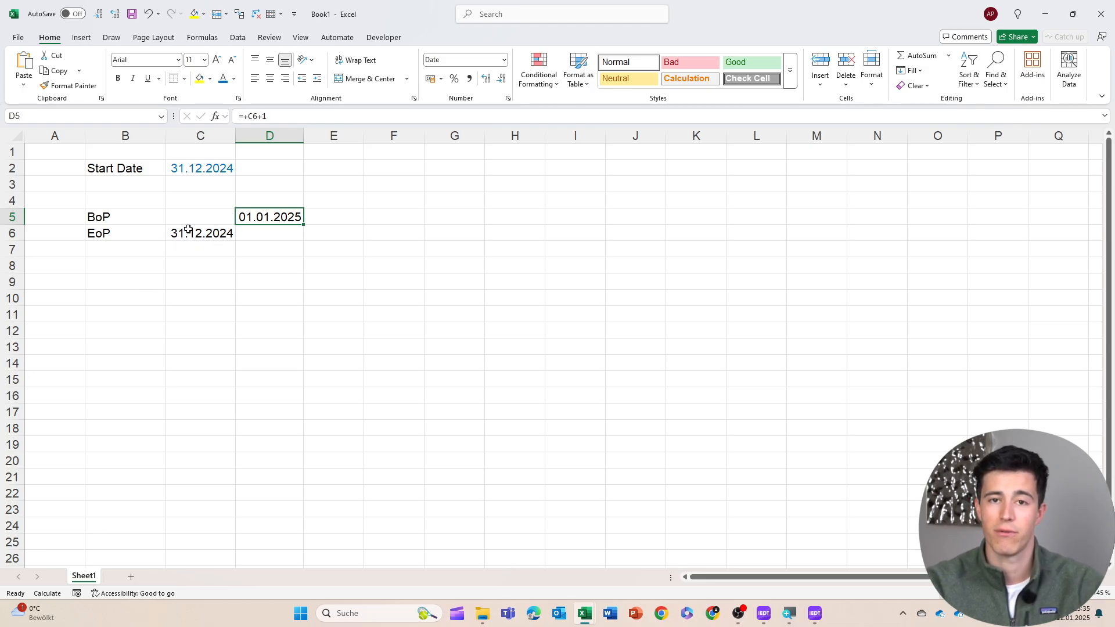
{"action": "left_click", "coordinate": [258, 234]}
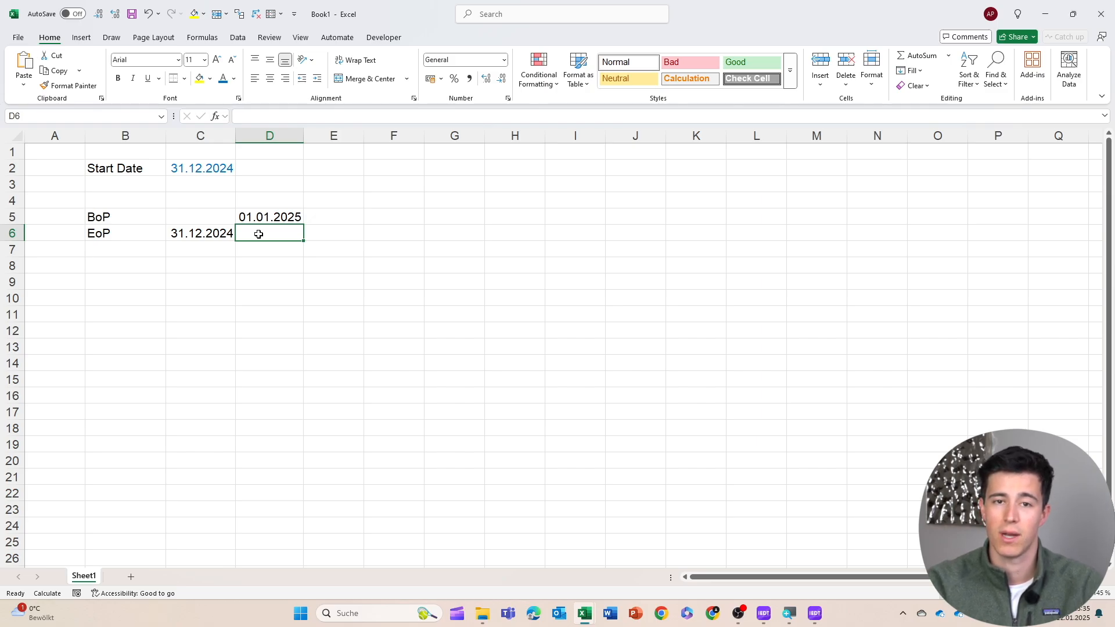
{"action": "type", "text": "+eom"}
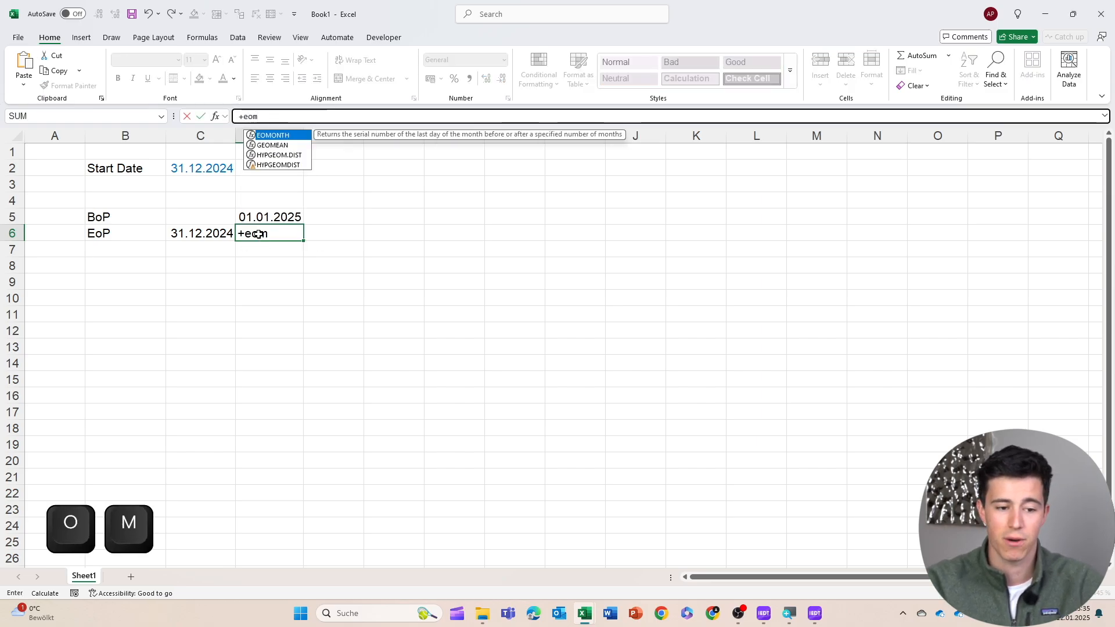
{"action": "key", "text": "Tab"}
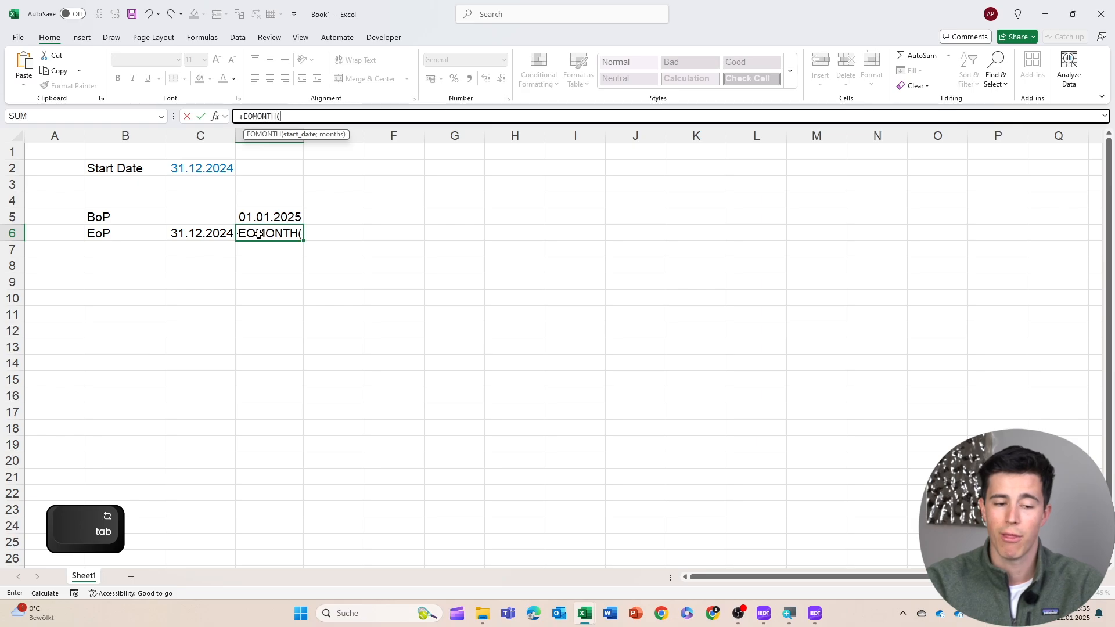
{"action": "key", "text": "Up"}
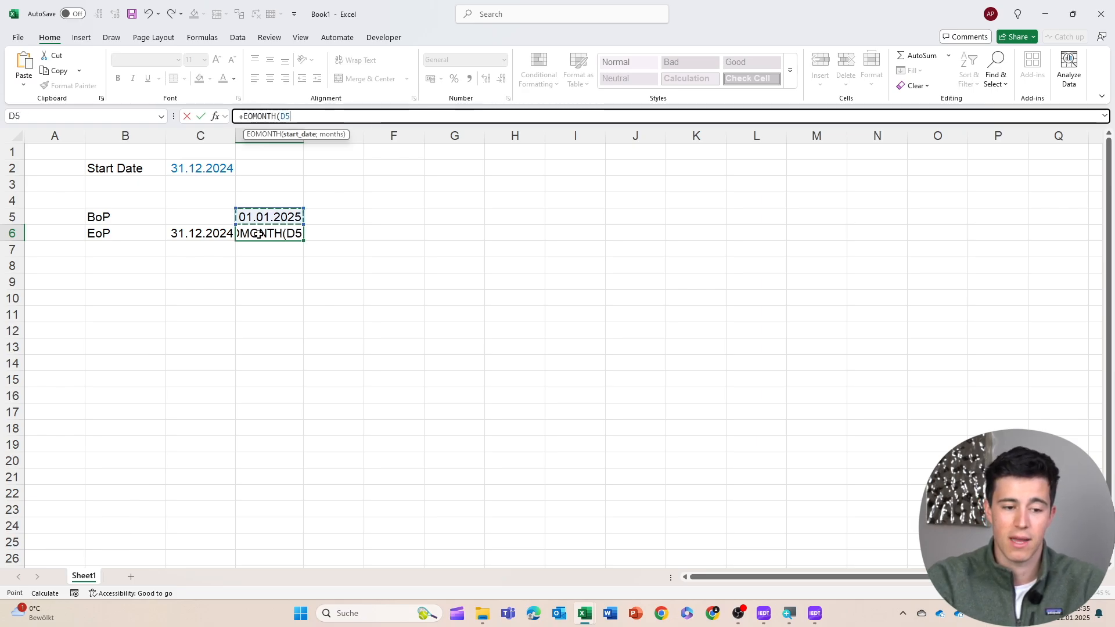
{"action": "type", "text": ";0"}
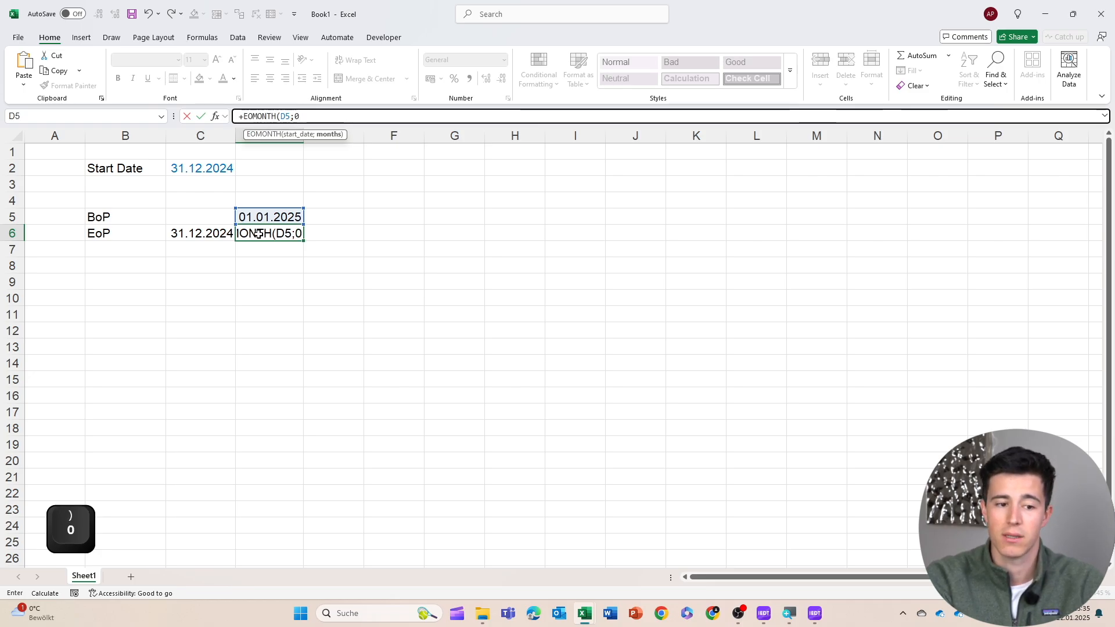
{"action": "type", "text": ")"}
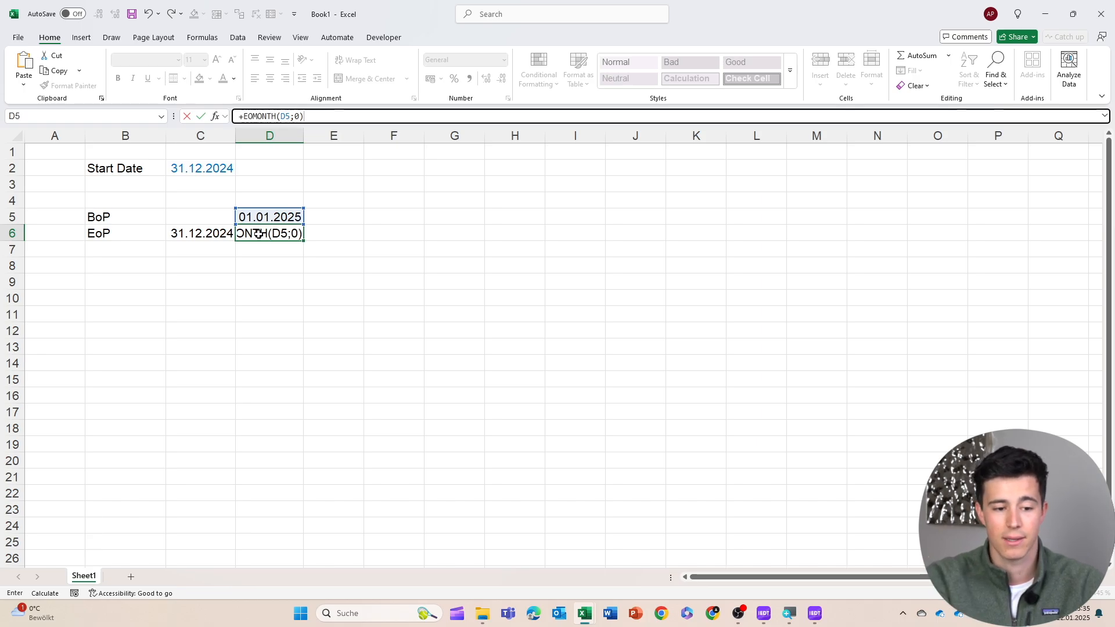
{"action": "key", "text": "Return"}
{"action": "key", "text": "Up"}
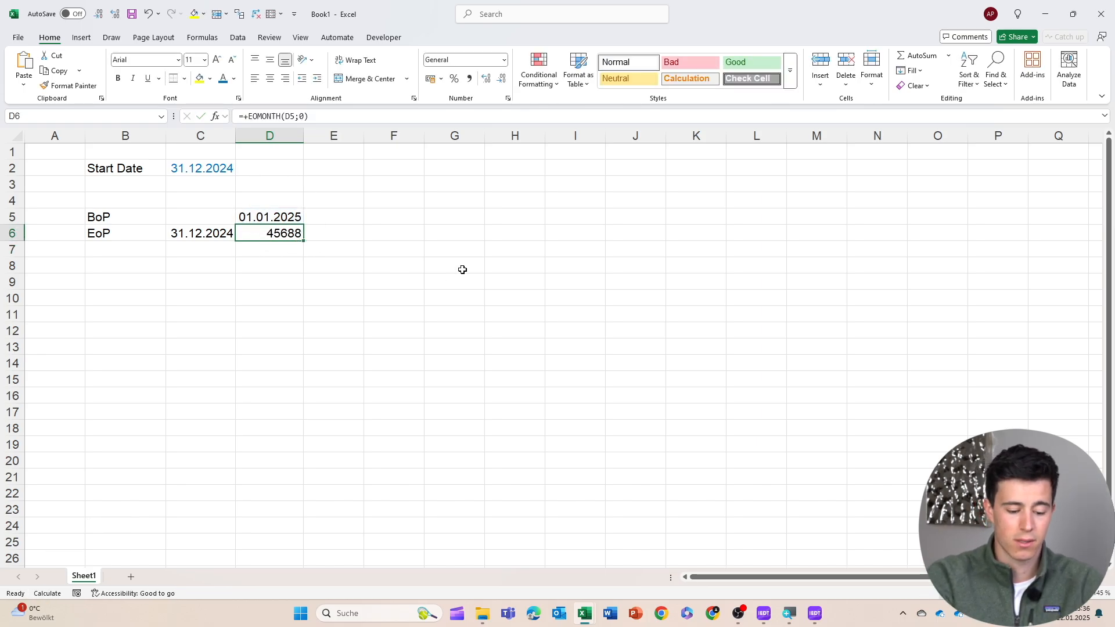
Format the EoP cell D6 as Short Date
{"action": "key", "text": "alt"}
{"action": "key", "text": "n"}
{"action": "key", "text": "s"}
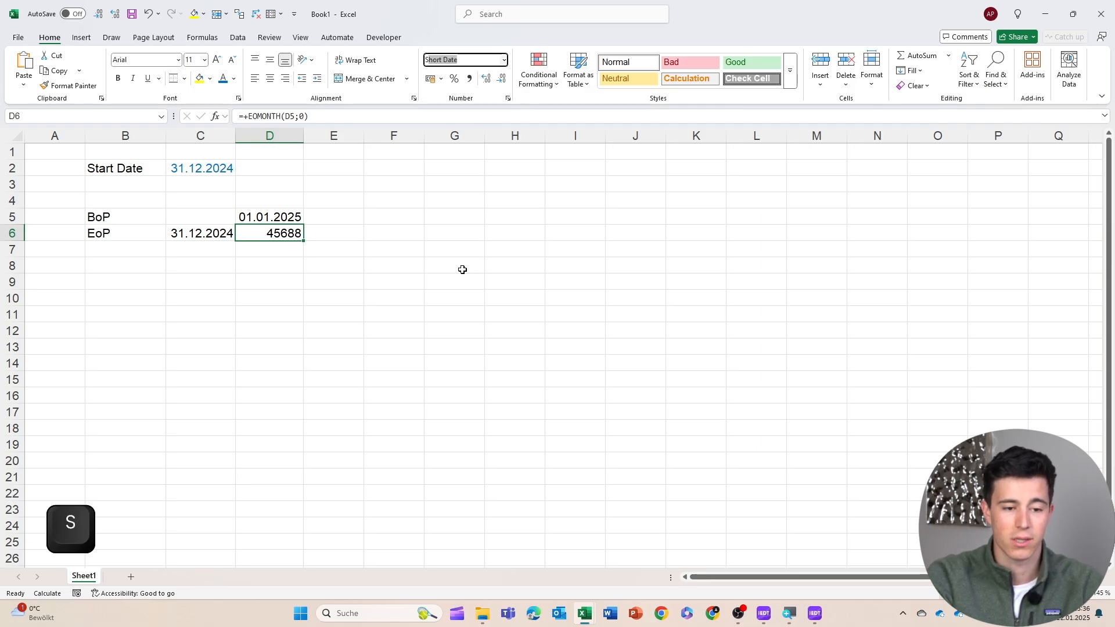
{"action": "key", "text": "Return"}
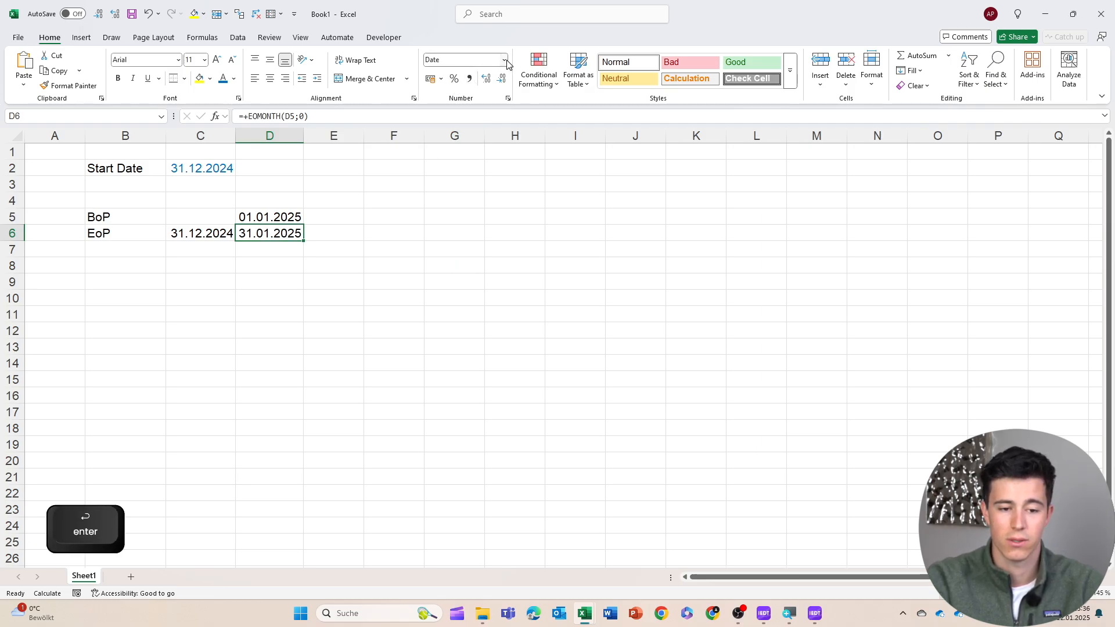
{"action": "left_click", "coordinate": [505, 60]}
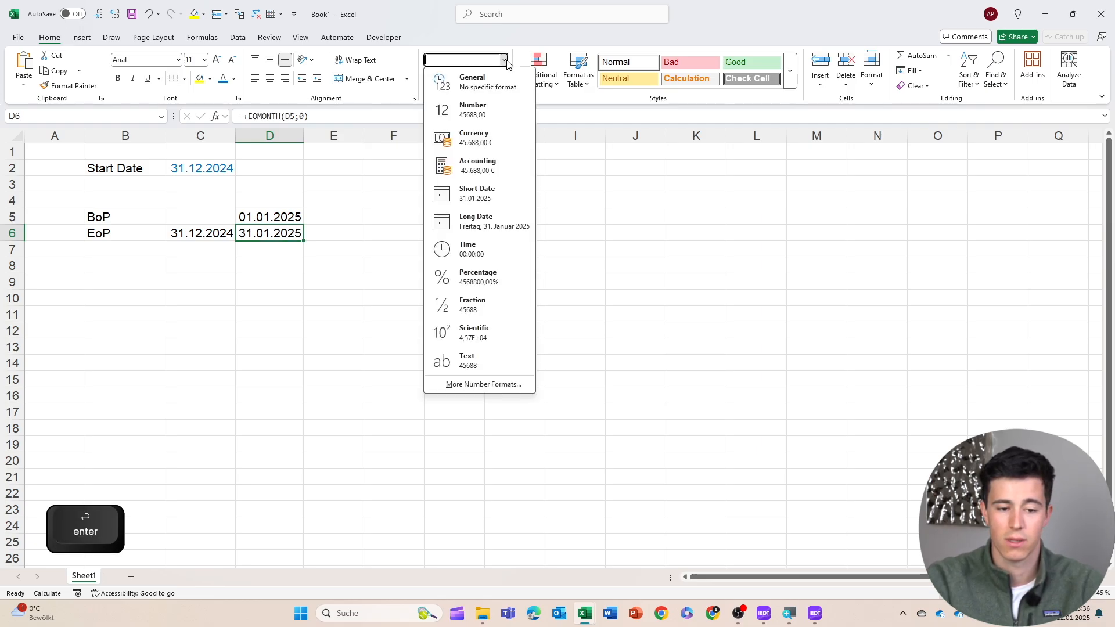
{"action": "left_click", "coordinate": [482, 188]}
Copy the BoP and EoP formulas in D5:D6 across the columns through AD
{"action": "left_click", "coordinate": [351, 213]}
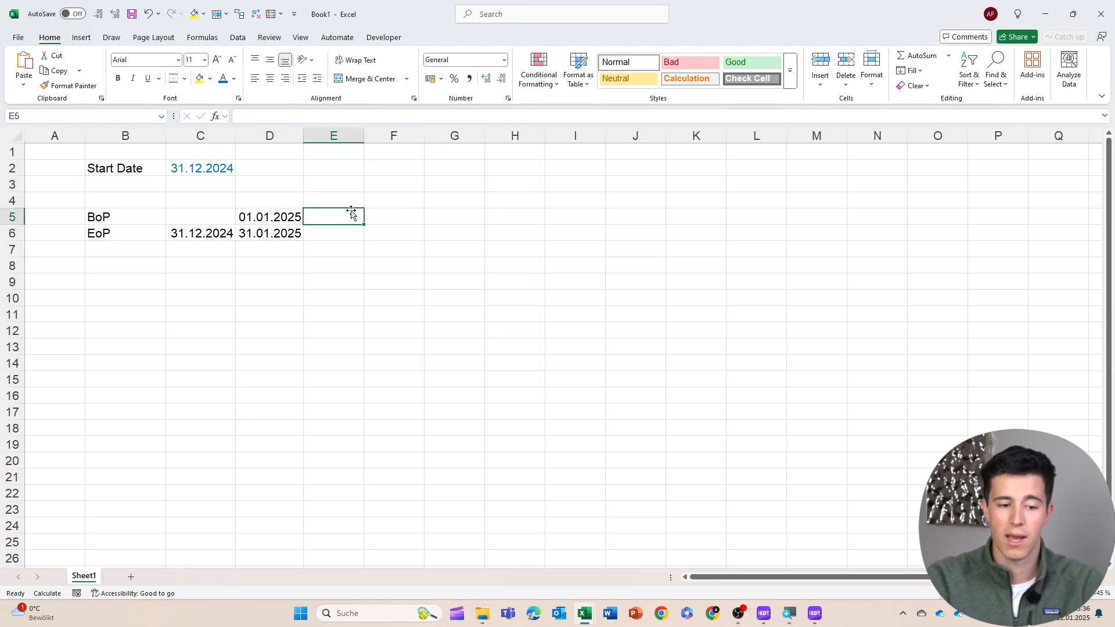
{"action": "key", "text": "Left"}
{"action": "key", "text": "shift+Down"}
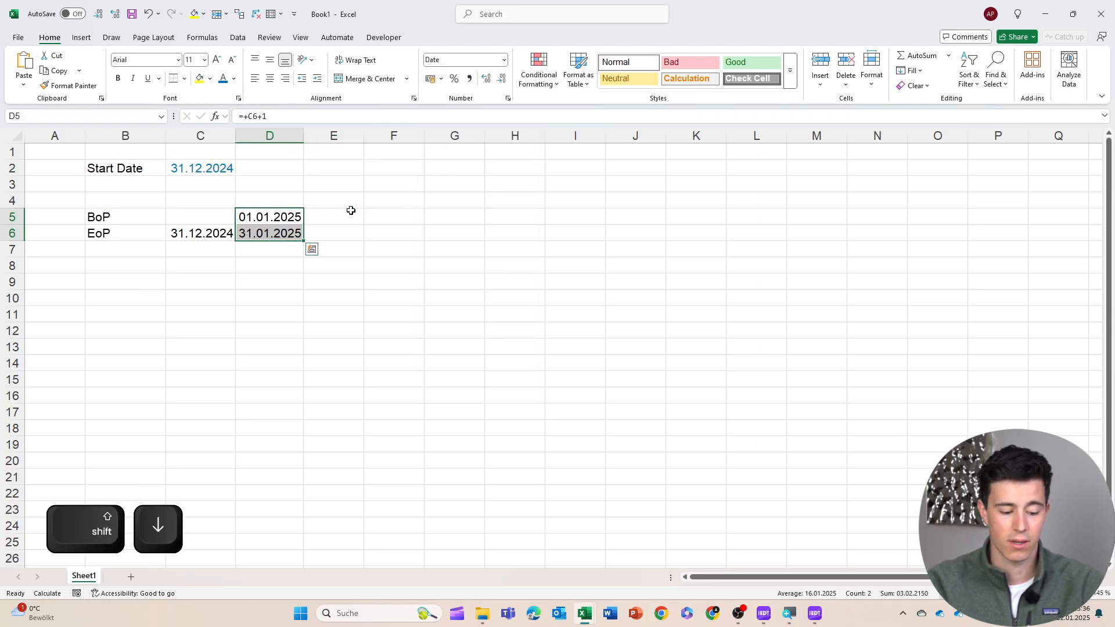
{"action": "key", "text": "ctrl+c"}
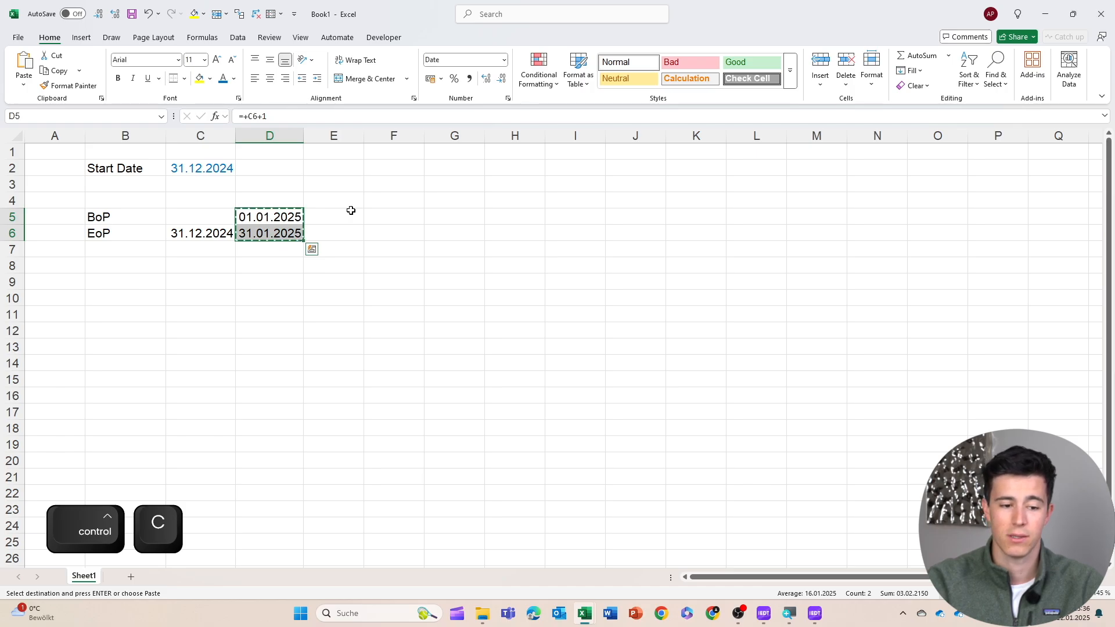
{"action": "key", "text": "shift+Right"}
{"action": "key", "text": "shift+Right"}
{"action": "key", "text": "shift+Right"}
{"action": "key", "text": "shift+Right"}
{"action": "key", "text": "shift+Right"}
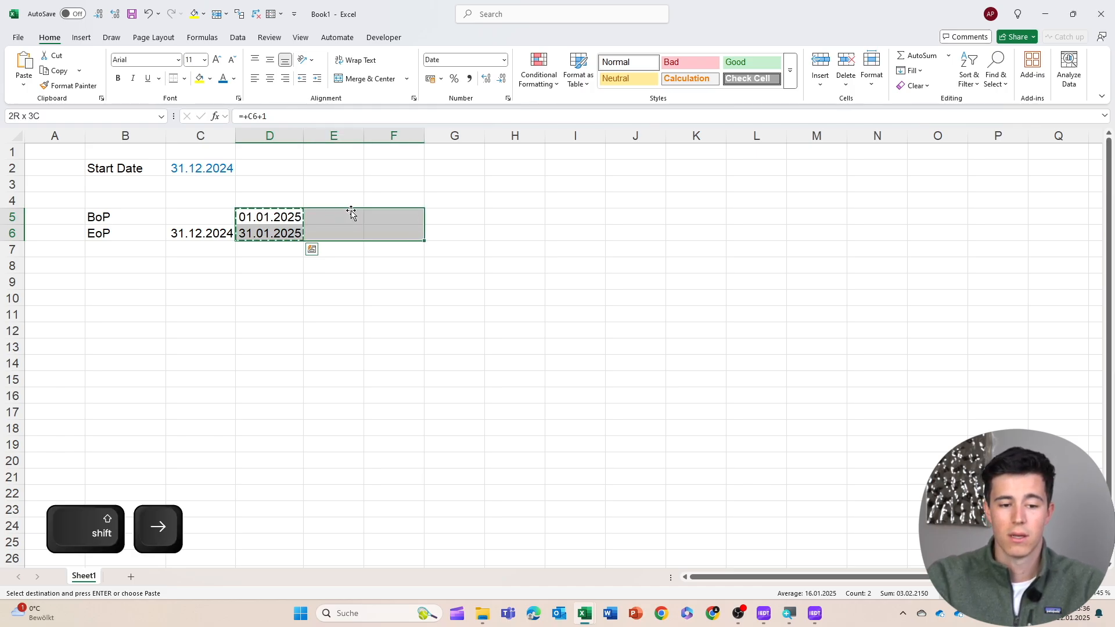
{"action": "key", "text": "shift+Right"}
{"action": "key", "text": "shift+Right"}
{"action": "key", "text": "shift+Right"}
{"action": "key", "text": "shift+Right"}
{"action": "key", "text": "shift+Right"}
{"action": "key", "text": "shift+Right"}
{"action": "key", "text": "shift+Right"}
{"action": "key", "text": "shift+Right"}
{"action": "key", "text": "shift+Right"}
{"action": "key", "text": "shift+Right"}
{"action": "key", "text": "shift+Right"}
{"action": "key", "text": "shift+Right"}
{"action": "key", "text": "shift+Right"}
{"action": "key", "text": "shift+Right"}
{"action": "key", "text": "shift+Right"}
{"action": "key", "text": "shift+Right"}
{"action": "key", "text": "shift+Right"}
{"action": "key", "text": "shift+Right"}
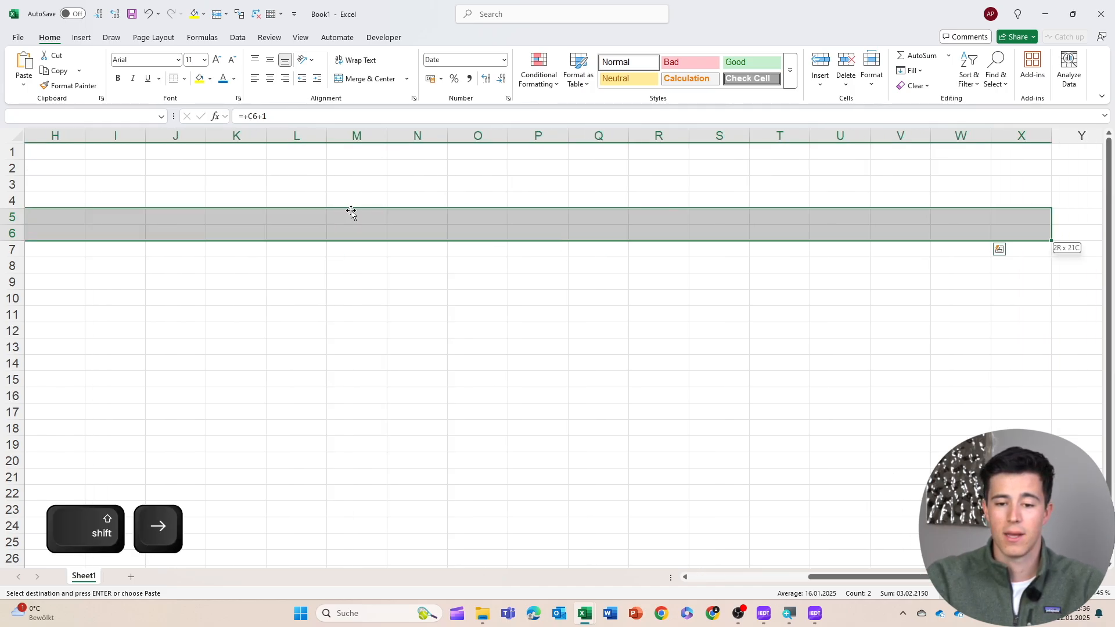
{"action": "key", "text": "shift+Right"}
{"action": "key", "text": "shift+Right"}
{"action": "key", "text": "shift+Right"}
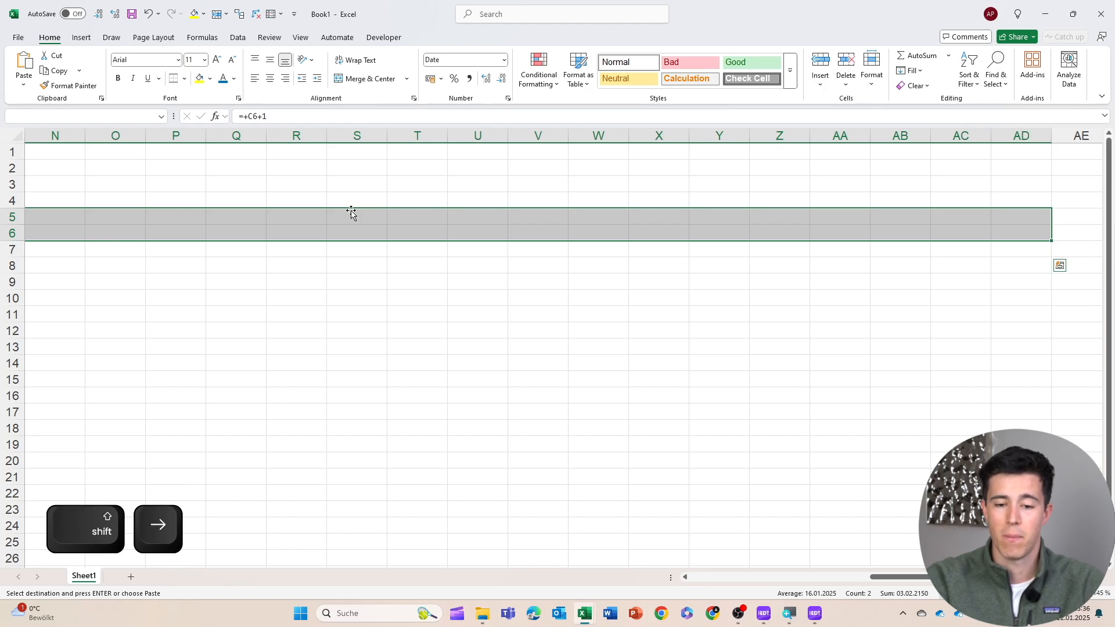
{"action": "key", "text": "Return"}
Autofit the column widths so the timeline dates display fully
{"action": "key", "text": "alt+h"}
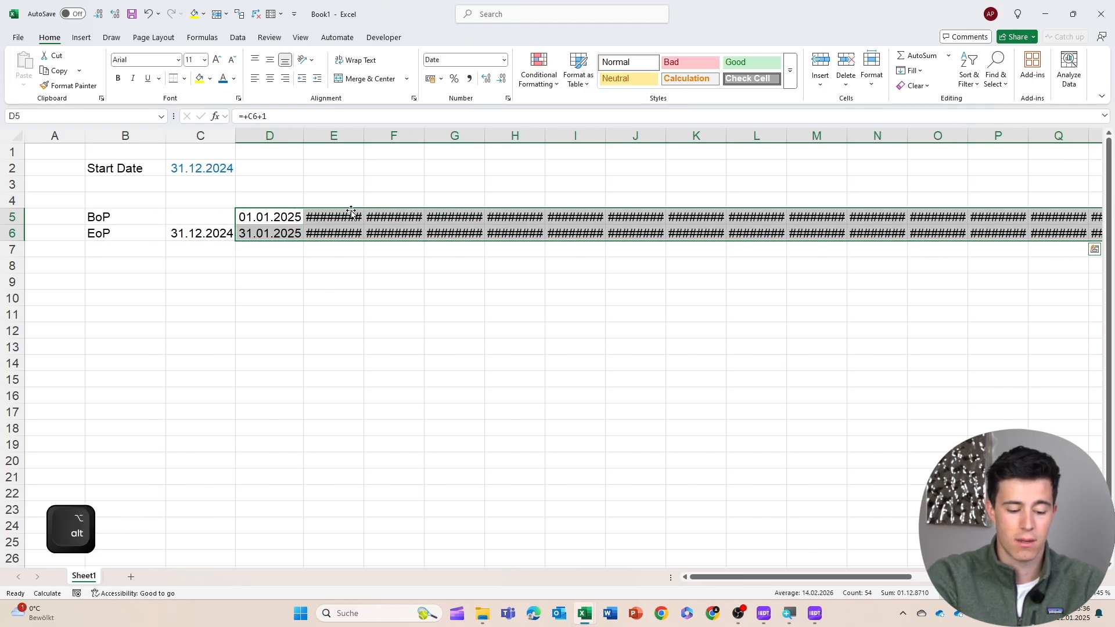
{"action": "key", "text": "o"}
{"action": "key", "text": "i"}
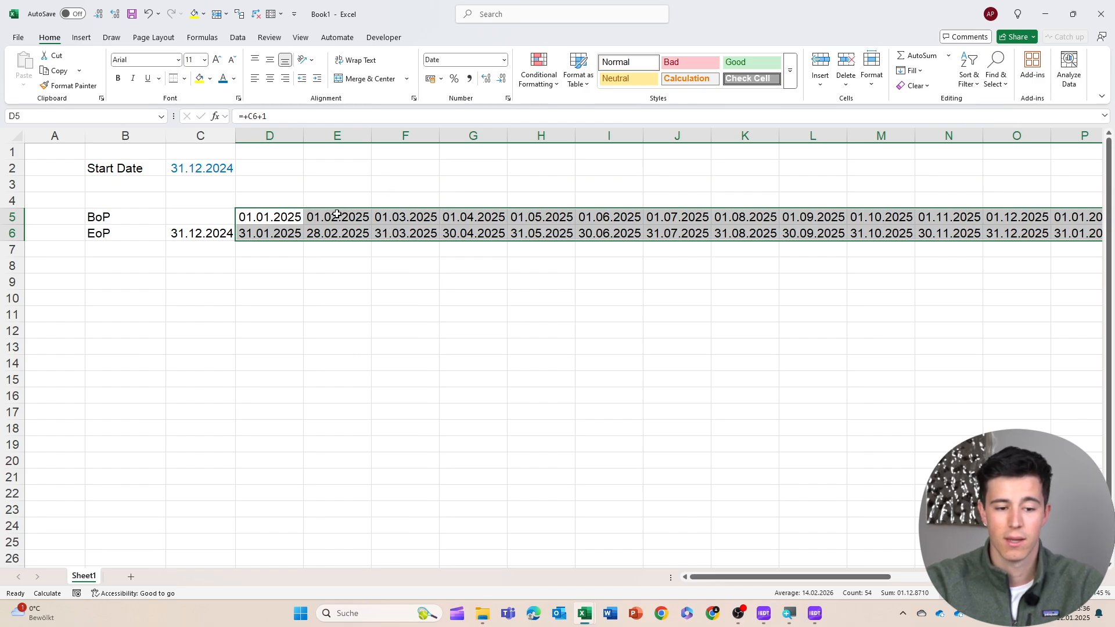
{"action": "left_click", "coordinate": [455, 216]}
{"action": "scroll", "coordinate": [579, 291], "scroll_direction": "right", "scroll_amount": 10}
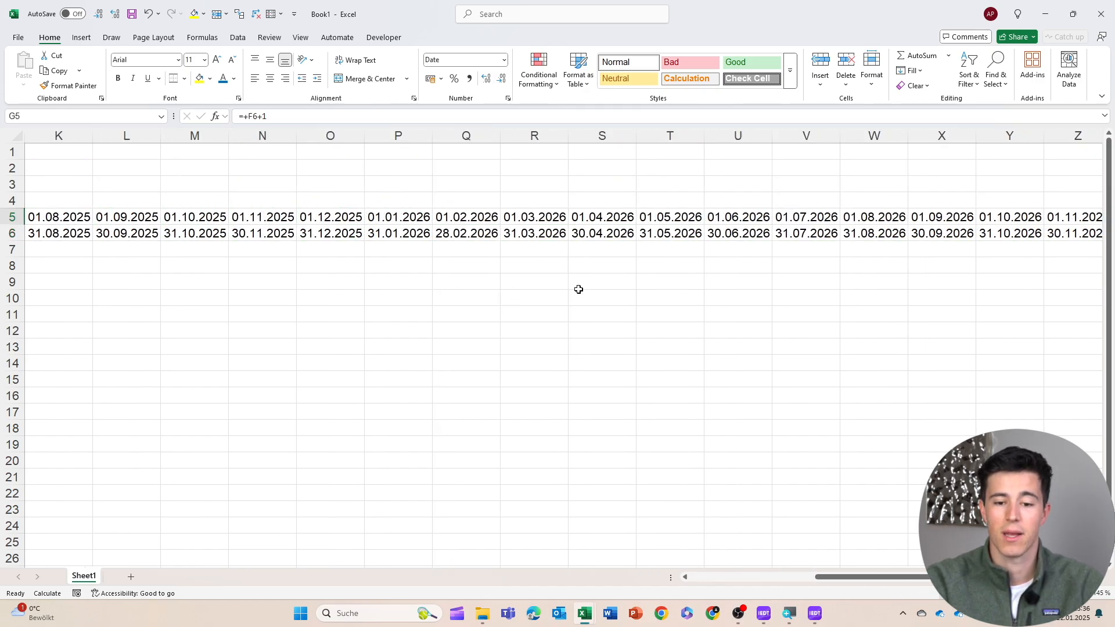
{"action": "scroll", "coordinate": [768, 272], "scroll_direction": "left", "scroll_amount": 10}
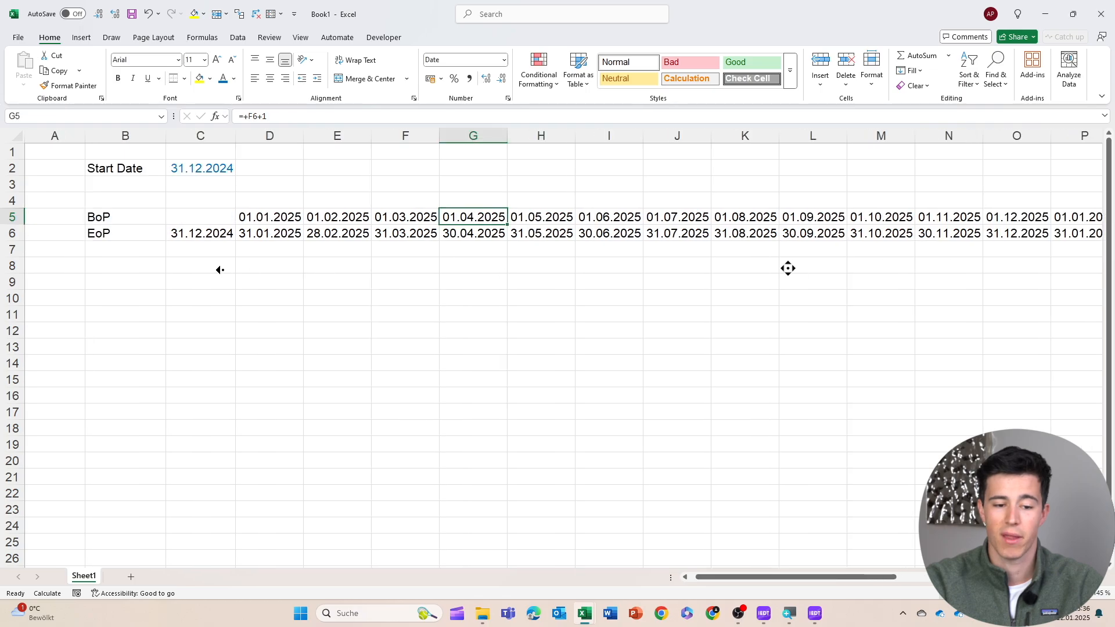
Add the row labels Month, Quarter and Year in B8:B10
{"action": "left_click", "coordinate": [112, 251]}
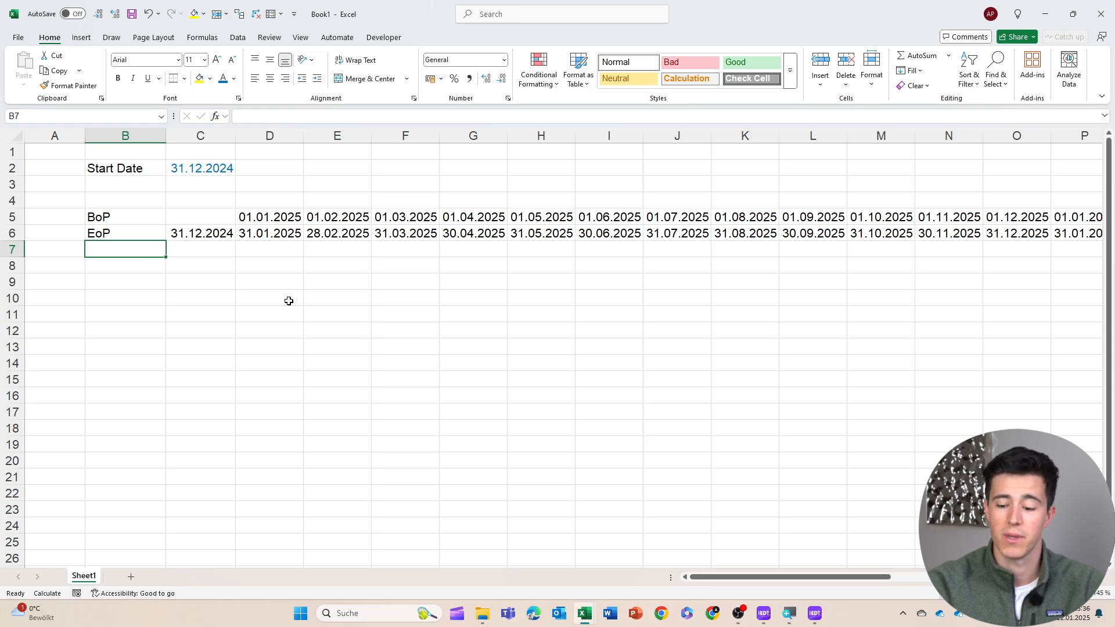
{"action": "key", "text": "Return"}
{"action": "type", "text": "Month"}
{"action": "key", "text": "Return"}
{"action": "type", "text": "Quarter"}
{"action": "key", "text": "Return"}
{"action": "type", "text": "Year"}
{"action": "key", "text": "Tab"}
Enter 0 as the starting month counter in C8
{"action": "key", "text": "Up"}
{"action": "key", "text": "Up"}
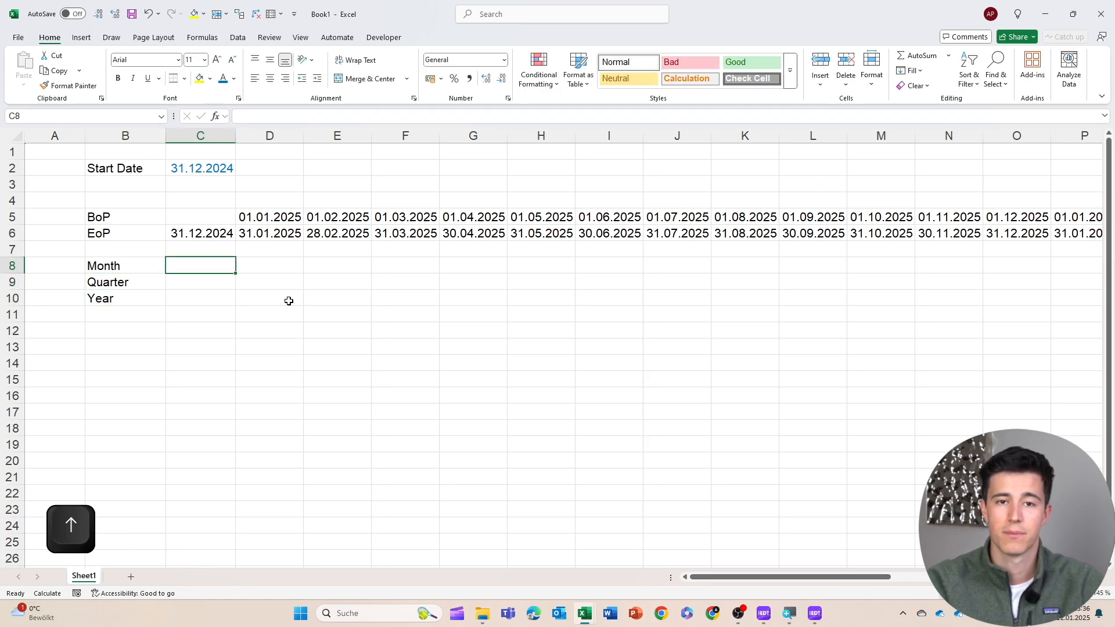
{"action": "type", "text": "0"}
{"action": "key", "text": "Tab"}
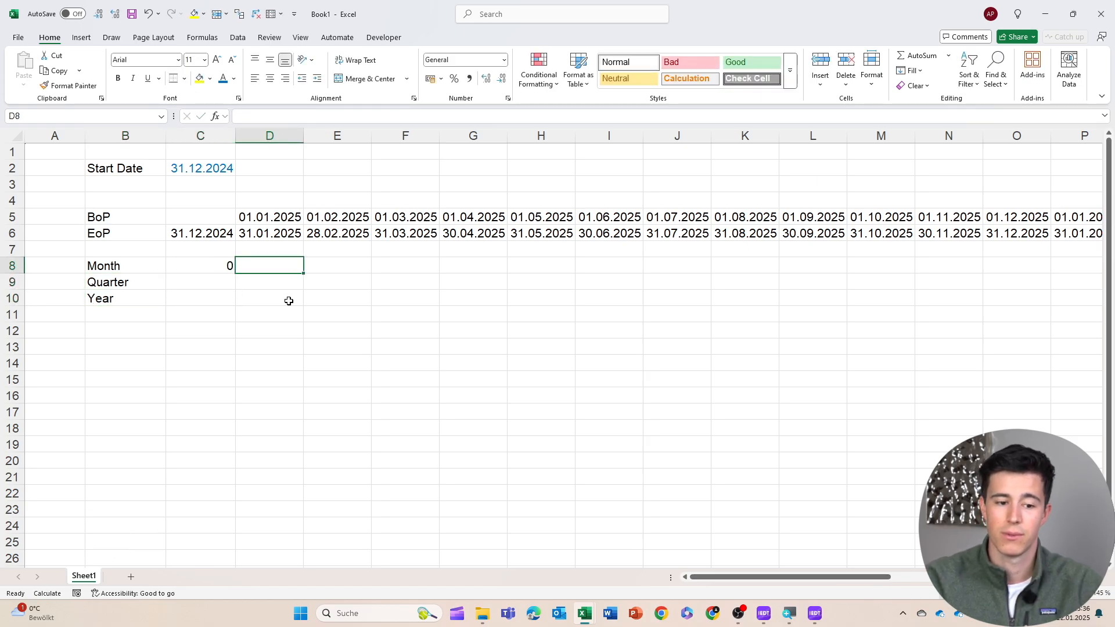
Enter =+C8+1 in D8 and copy it across the month counter row
{"action": "type", "text": "+"}
{"action": "key", "text": "Left"}
{"action": "type", "text": "+1"}
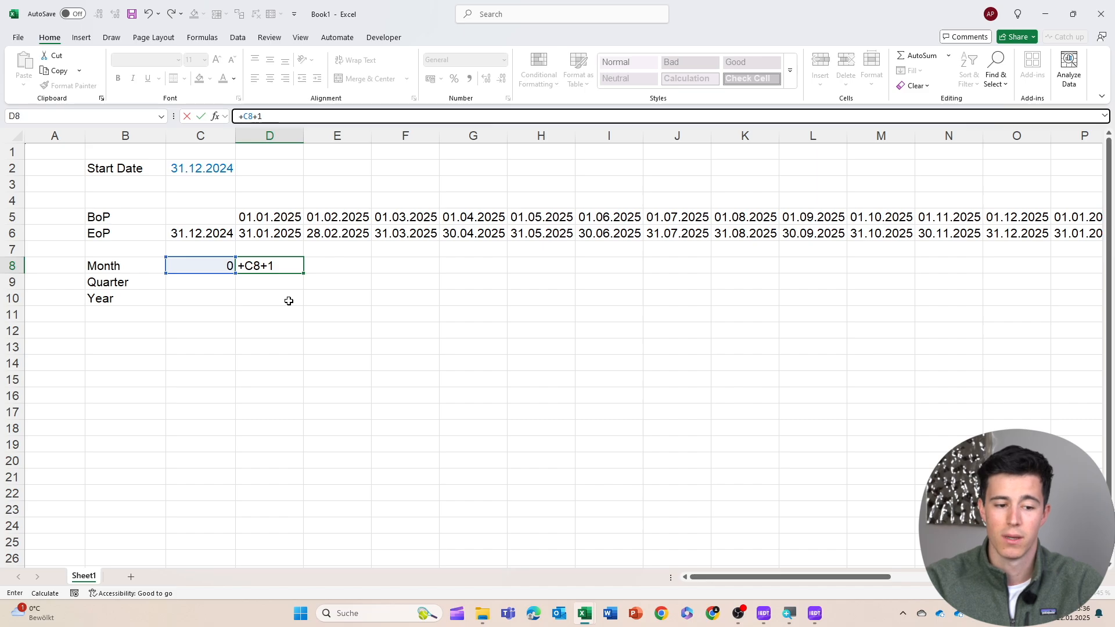
{"action": "key", "text": "Return"}
{"action": "key", "text": "shift+Right"}
{"action": "key", "text": "shift+Right"}
{"action": "key", "text": "shift+Right"}
{"action": "key", "text": "shift+Right"}
{"action": "key", "text": "shift+Right"}
{"action": "key", "text": "shift+Right"}
{"action": "key", "text": "shift+Right"}
{"action": "key", "text": "shift+Right"}
{"action": "key", "text": "shift+Right"}
{"action": "key", "text": "shift+Right"}
{"action": "key", "text": "shift+Right"}
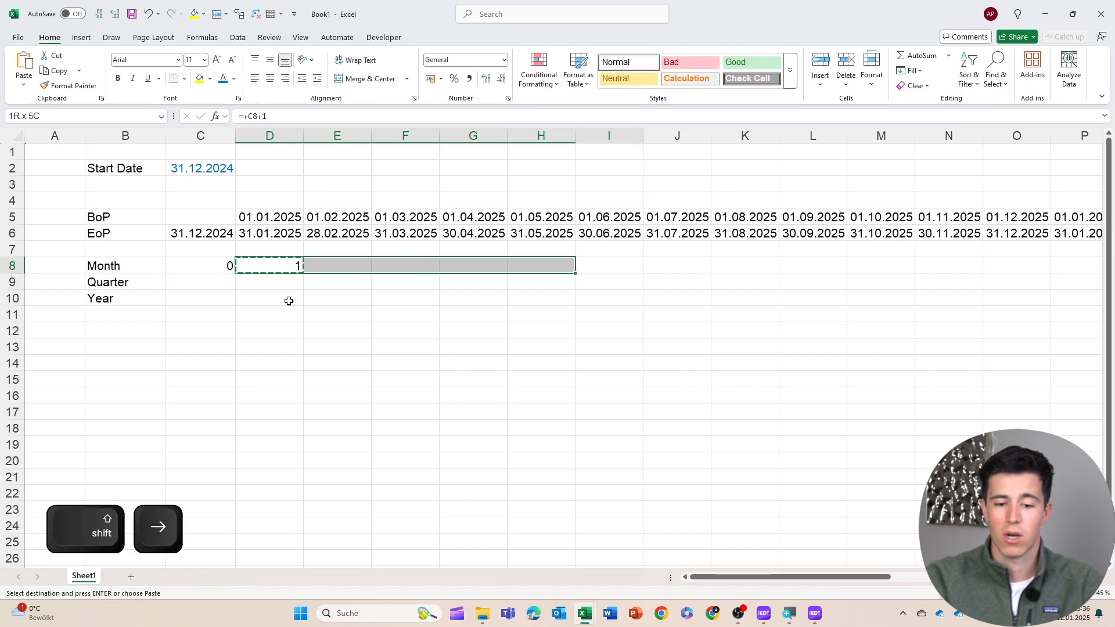
{"action": "key", "text": "ctrl+Return"}
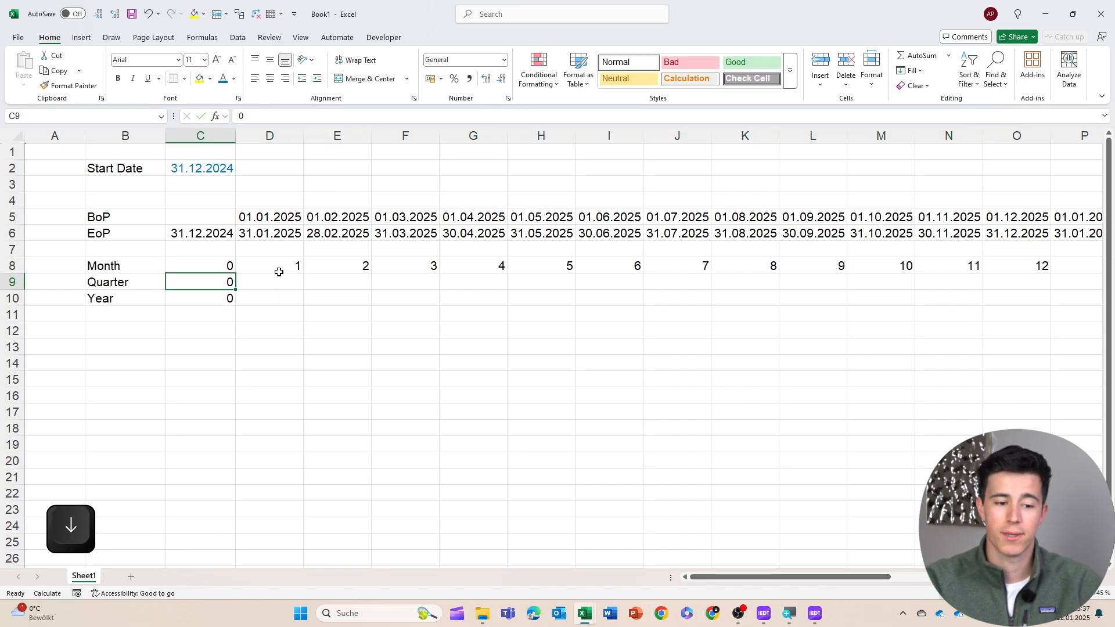
Enter 0 as the starting quarter in C9 and the formula =+ROUNDUP(D8/3;0) in D9
{"action": "type", "text": "0"}
{"action": "key", "text": "Return"}
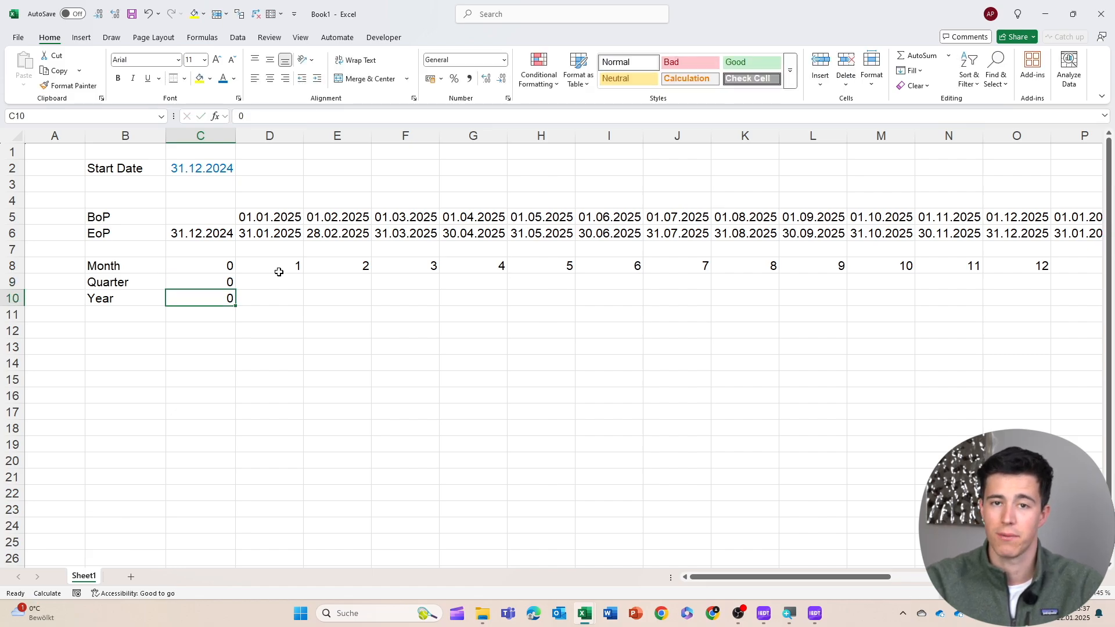
{"action": "key", "text": "Up"}
{"action": "key", "text": "Right"}
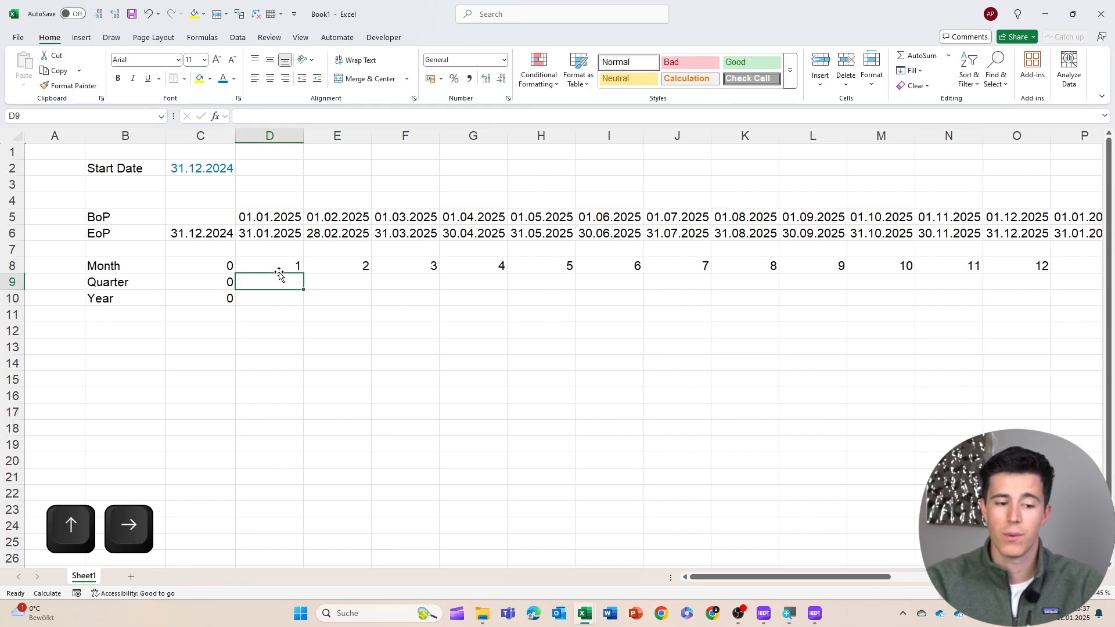
{"action": "type", "text": "+"}
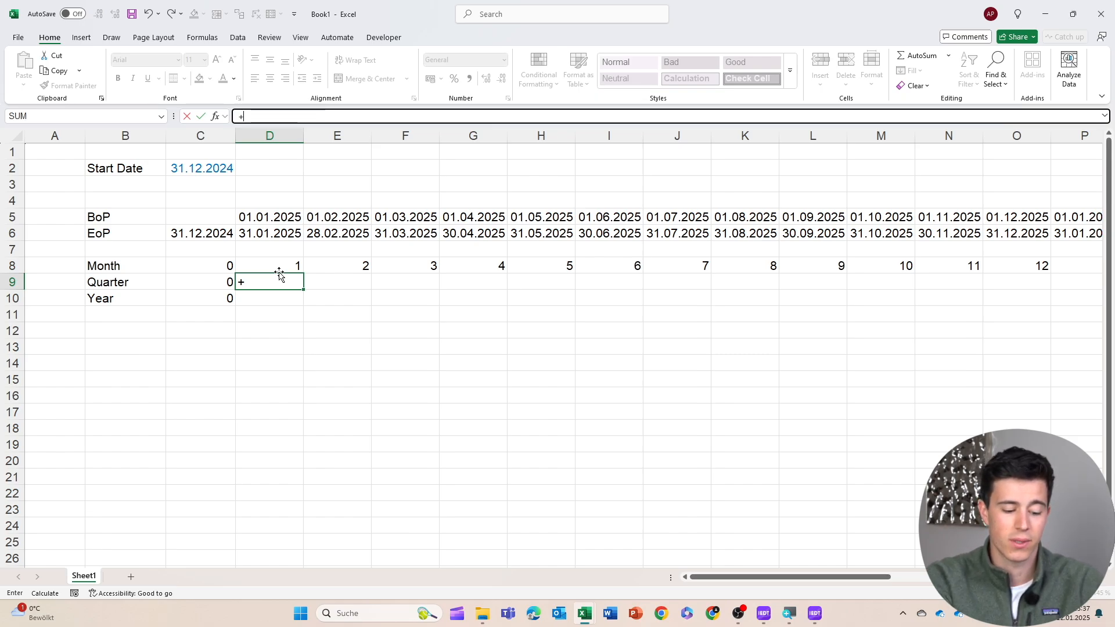
{"action": "type", "text": "roun"}
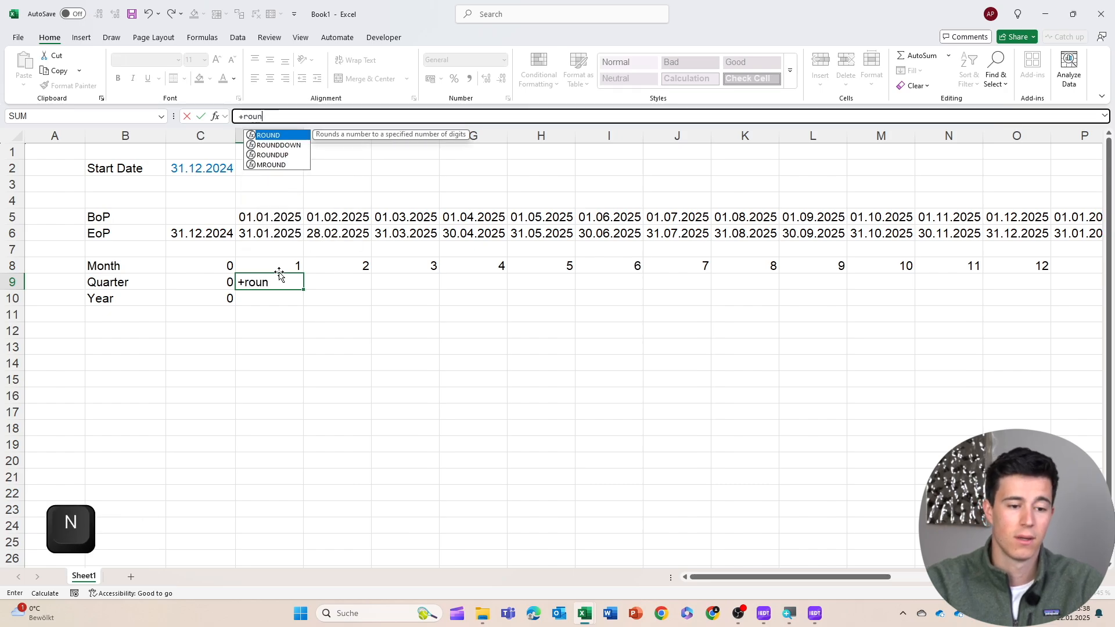
{"action": "key", "text": "Down"}
{"action": "key", "text": "Down"}
{"action": "key", "text": "Tab"}
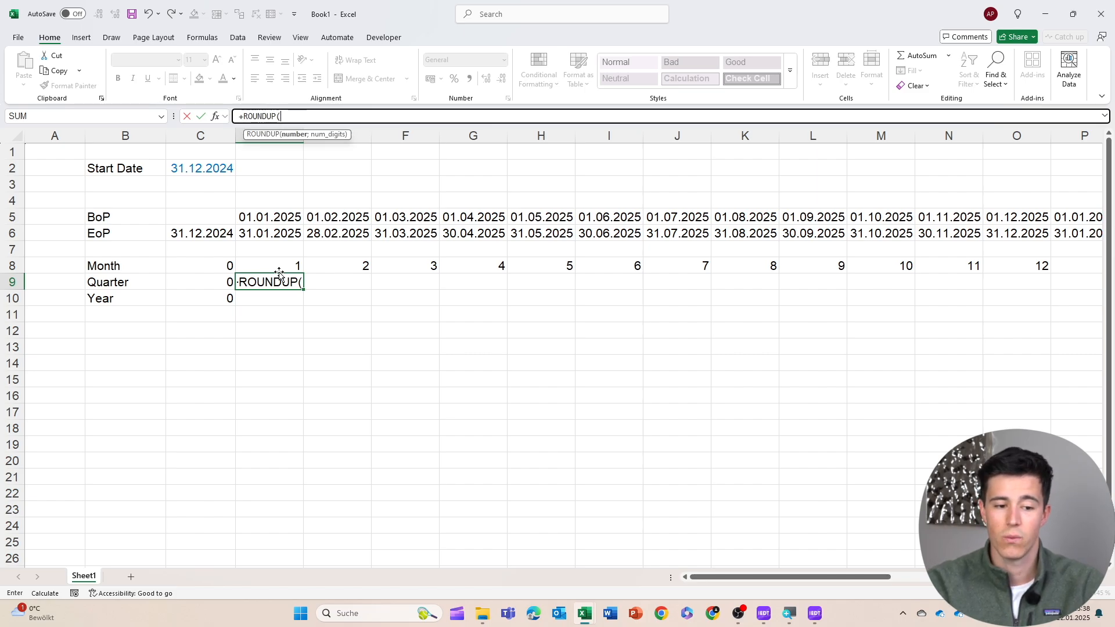
{"action": "key", "text": "Up"}
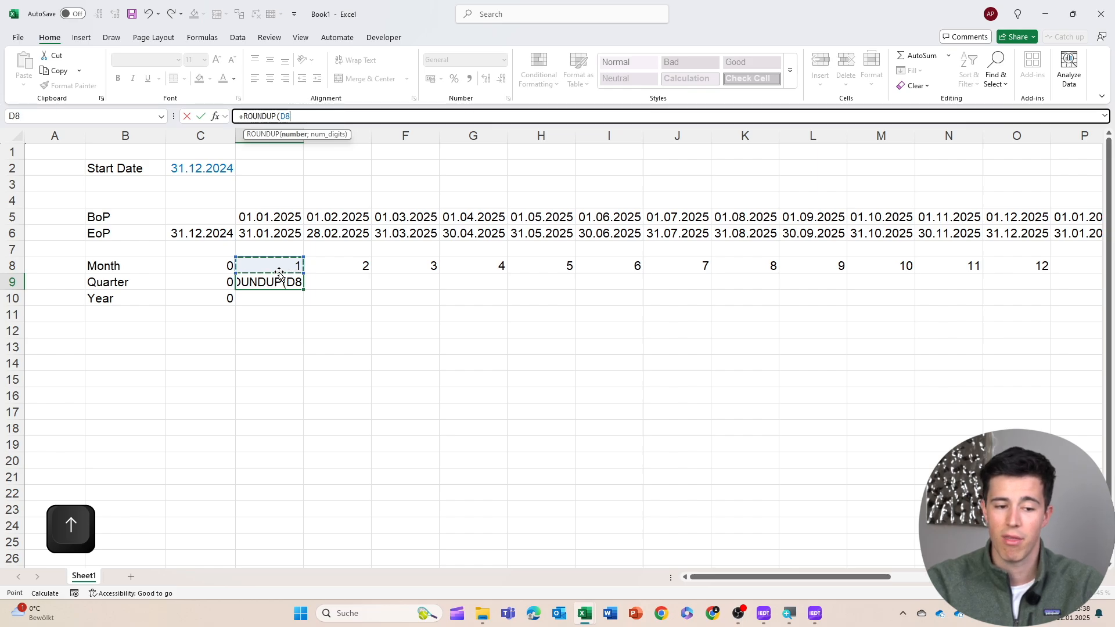
{"action": "type", "text": "/3"}
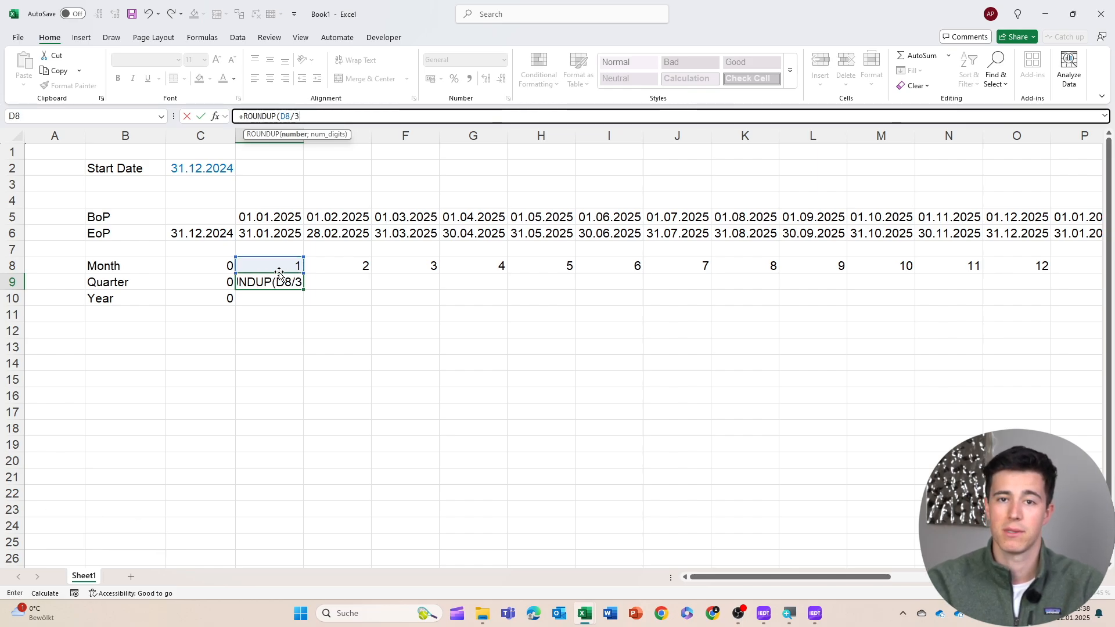
{"action": "type", "text": ";"}
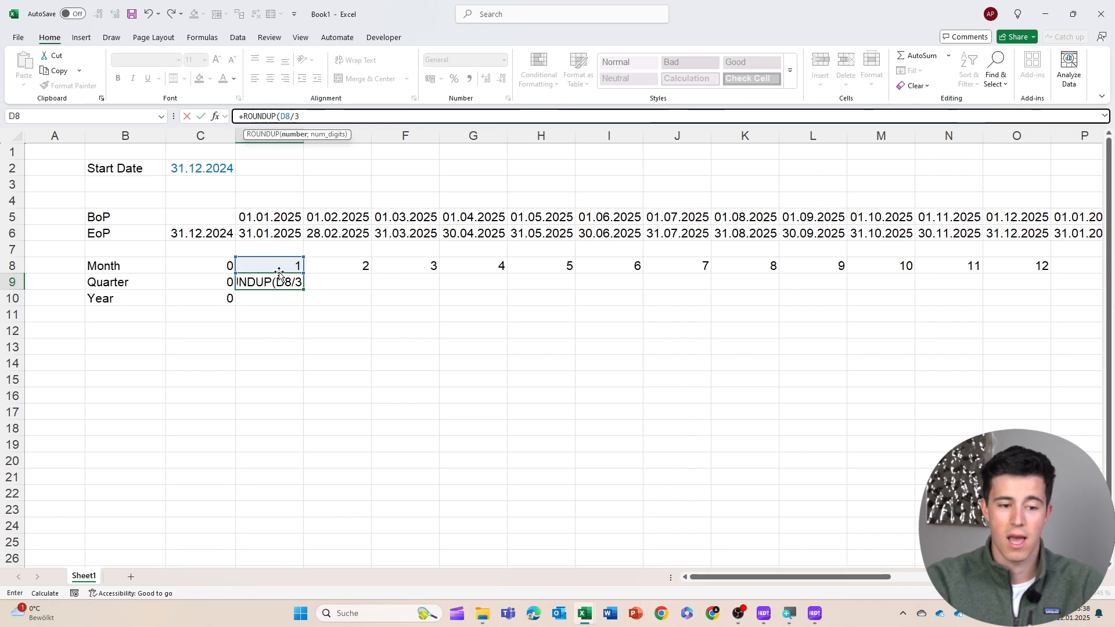
{"action": "type", "text": "0"}
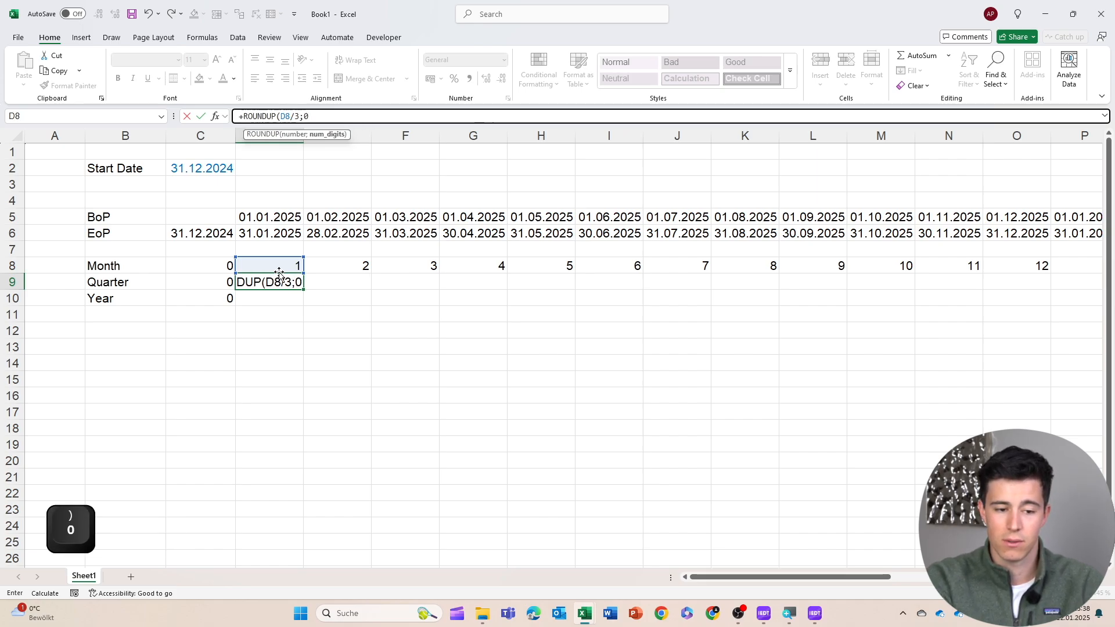
{"action": "type", "text": ")"}
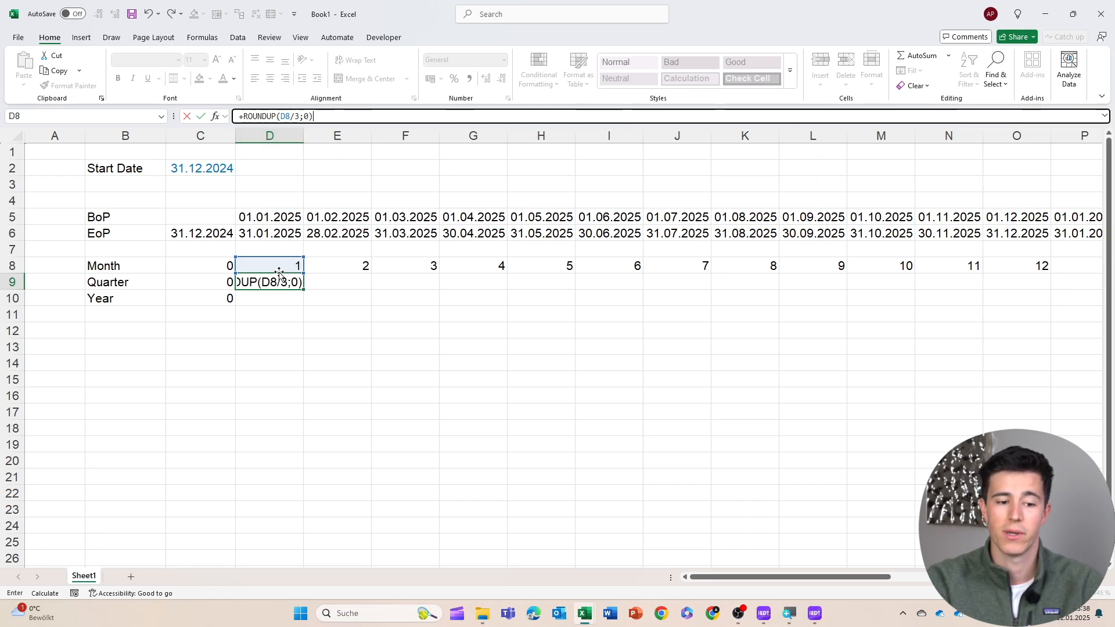
{"action": "key", "text": "Return"}
Copy the quarter formula across the quarter row to the end of the timeline
{"action": "key", "text": "Up"}
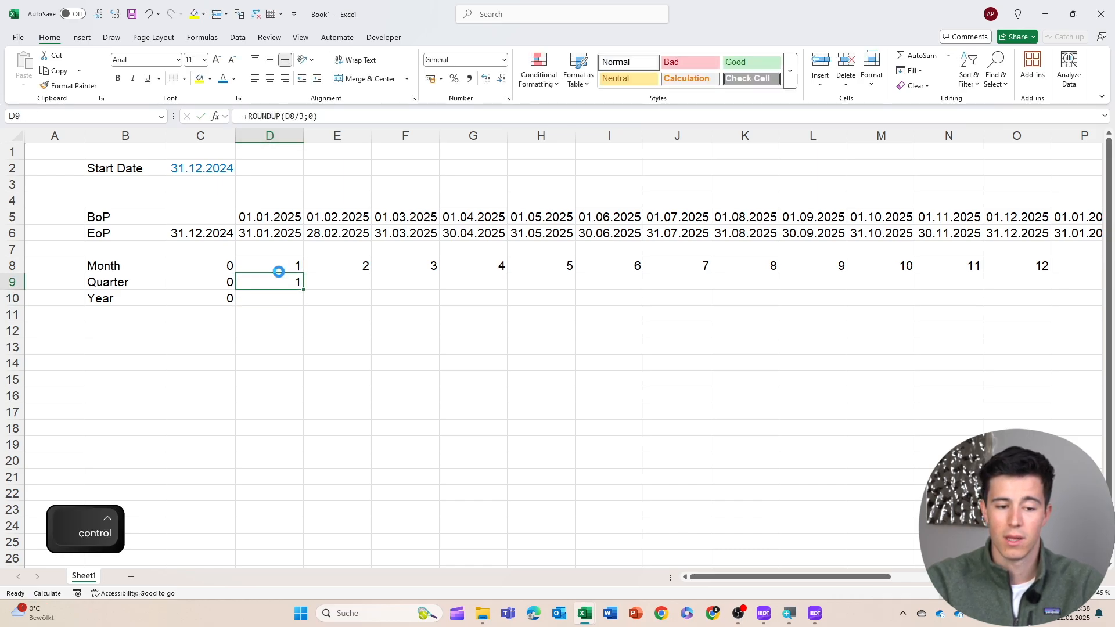
{"action": "key", "text": "ctrl+c"}
{"action": "key", "text": "Up"}
{"action": "key", "text": "ctrl+Right"}
{"action": "key", "text": "Down"}
{"action": "key", "text": "ctrl+shift+Left"}
{"action": "key", "text": "Return"}
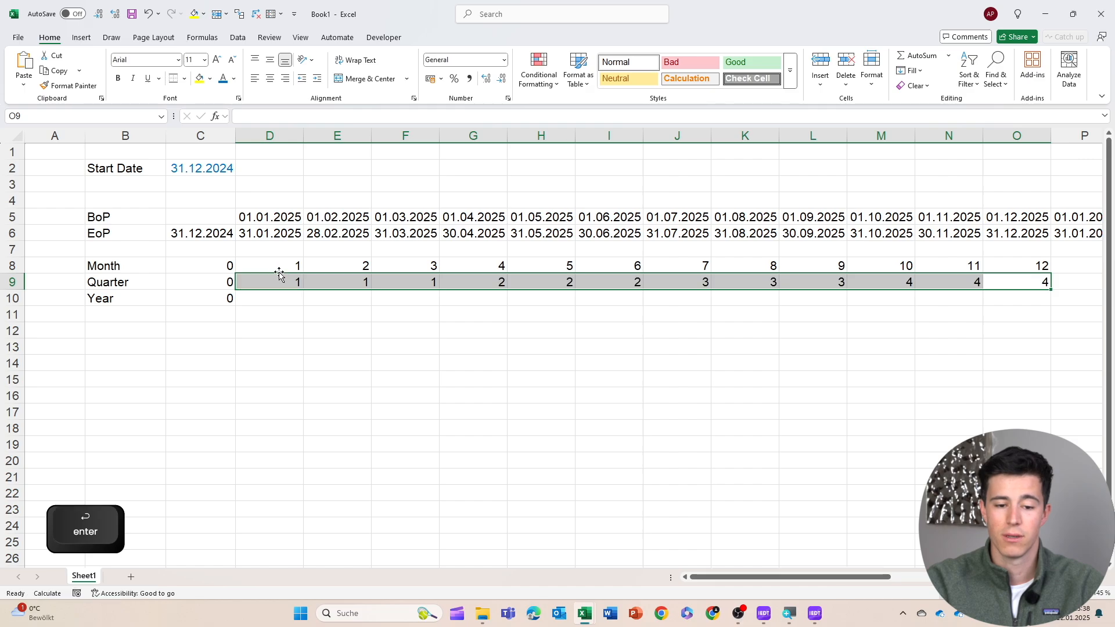
Select groups of month and quarter cells to check how months map to quarters
{"action": "key", "text": "Left"}
{"action": "left_click", "coordinate": [265, 282]}
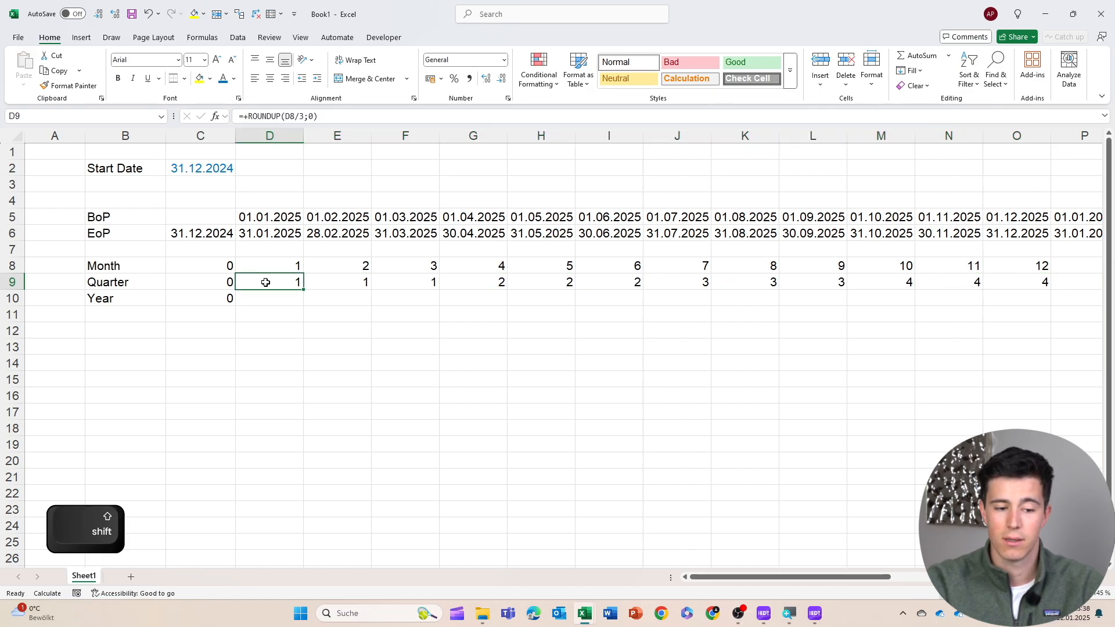
{"action": "left_click_drag", "start_coordinate": [259, 282], "coordinate": [390, 286]}
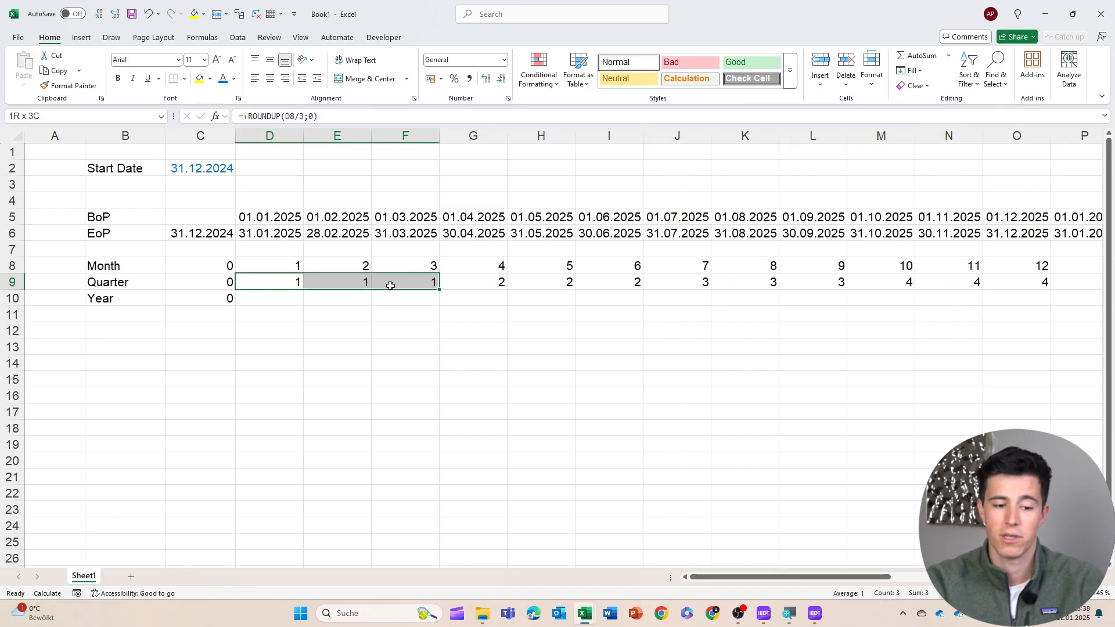
{"action": "left_click_drag", "start_coordinate": [277, 269], "coordinate": [403, 268], "text": "ctrl"}
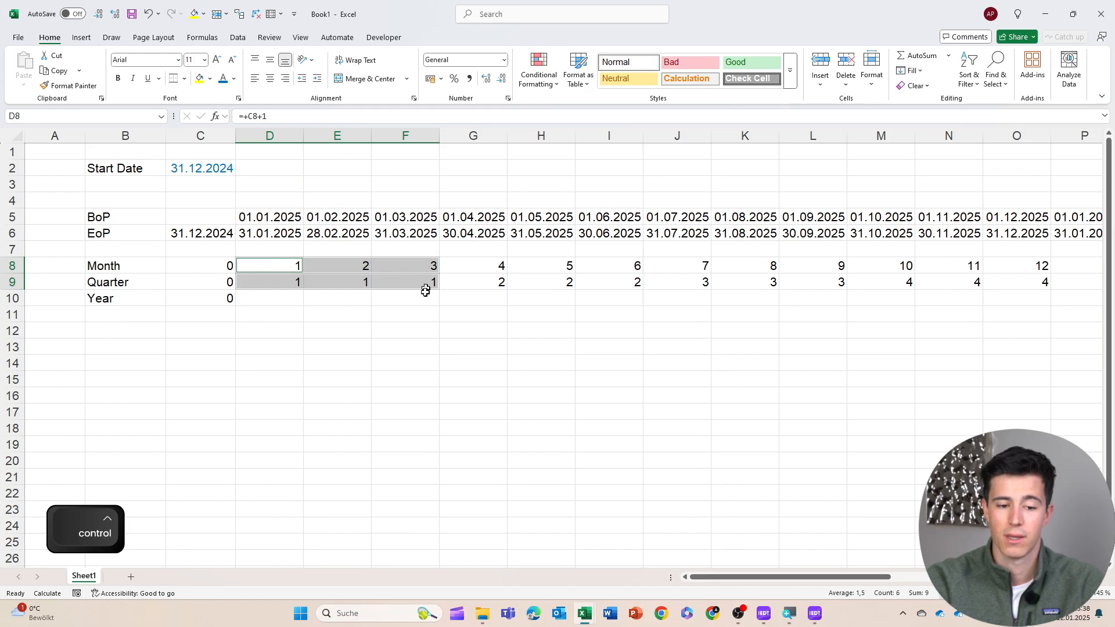
{"action": "left_click_drag", "start_coordinate": [495, 289], "coordinate": [575, 286]}
{"action": "left_click", "coordinate": [503, 267], "text": "ctrl"}
{"action": "left_click_drag", "start_coordinate": [511, 269], "coordinate": [813, 290], "text": "ctrl"}
{"action": "left_click_drag", "start_coordinate": [667, 271], "coordinate": [1045, 284], "text": "ctrl"}
{"action": "left_click", "coordinate": [311, 301]}
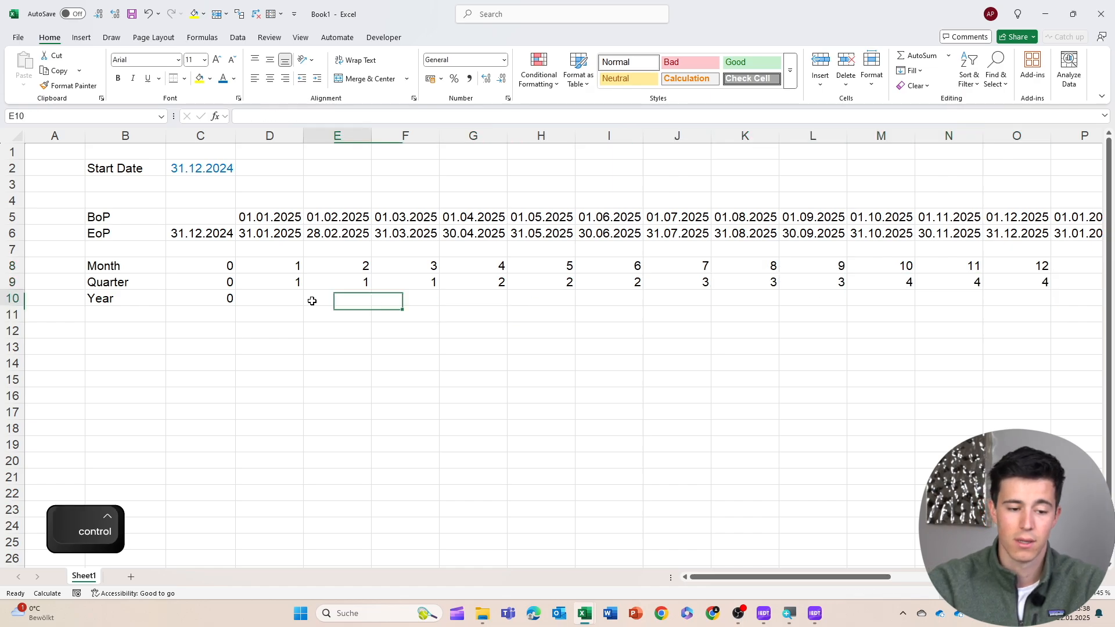
Enter the year counter formula =+ROUNDUP(D8/12;0) in D10
{"action": "key", "text": "Left"}
{"action": "key", "text": "Up"}
{"action": "key", "text": "Down"}
{"action": "type", "text": "+"}
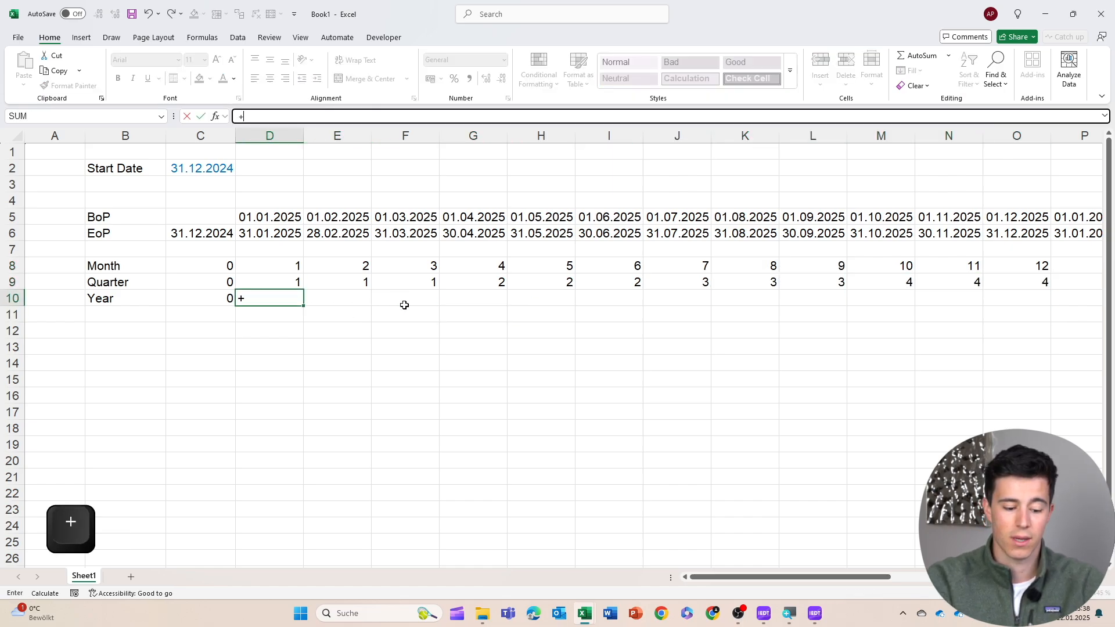
{"action": "type", "text": "round"}
{"action": "key", "text": "Down"}
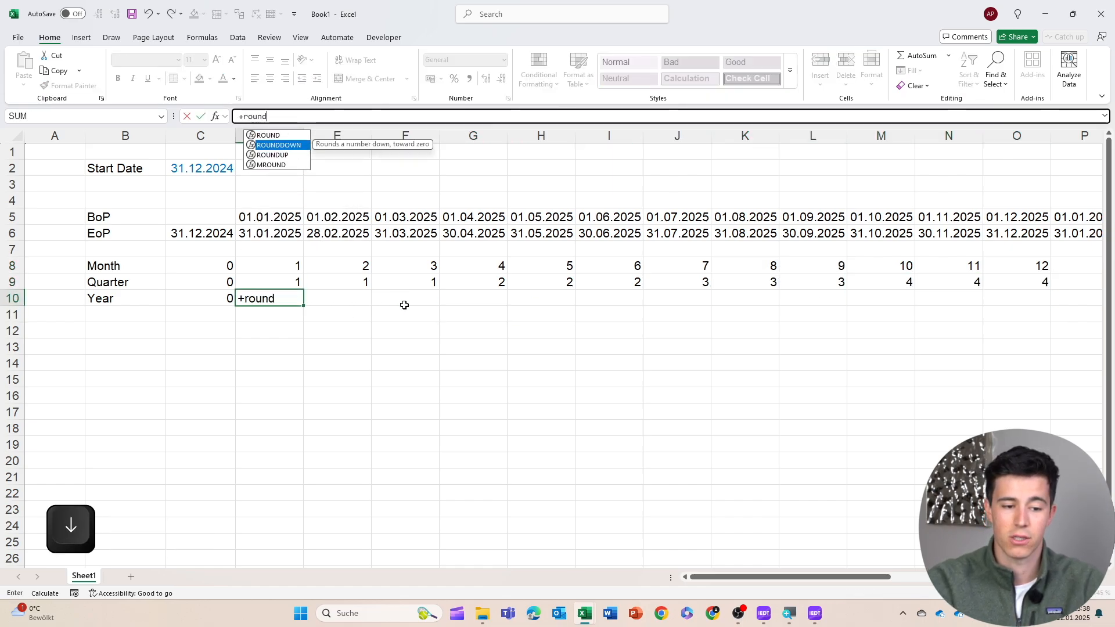
{"action": "key", "text": "Down"}
{"action": "key", "text": "Tab"}
{"action": "key", "text": "Up"}
{"action": "key", "text": "Up"}
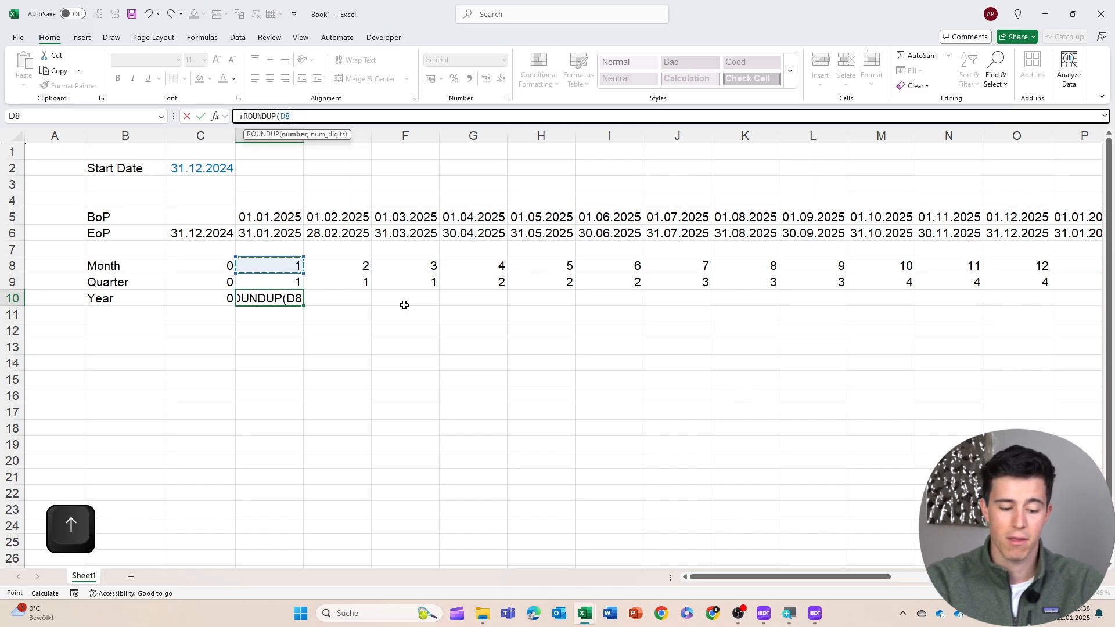
{"action": "type", "text": "/"}
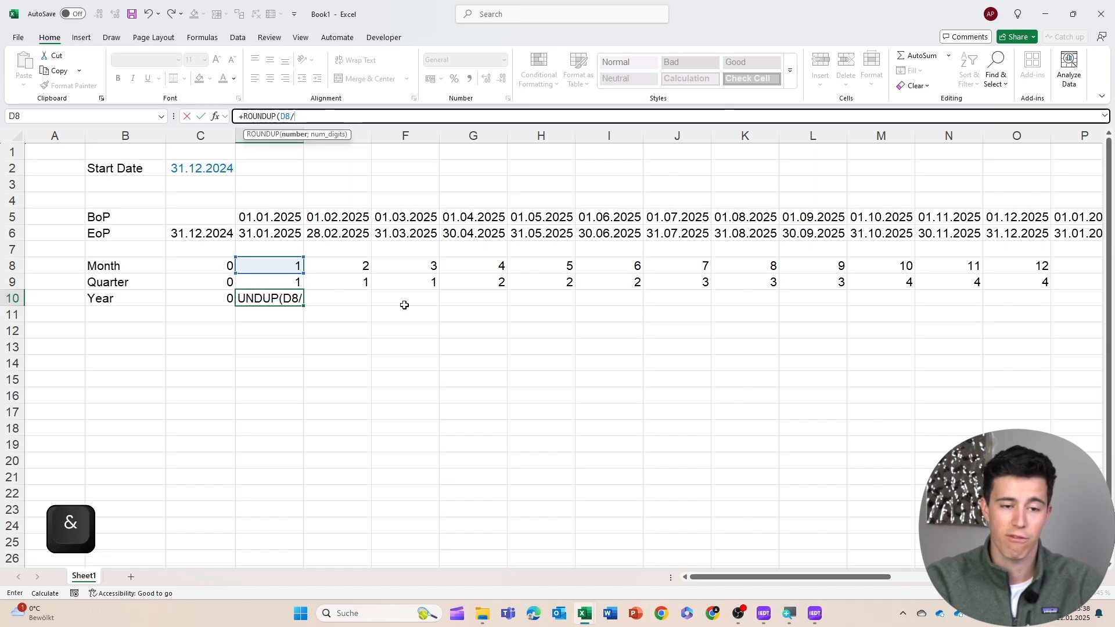
{"action": "type", "text": "12"}
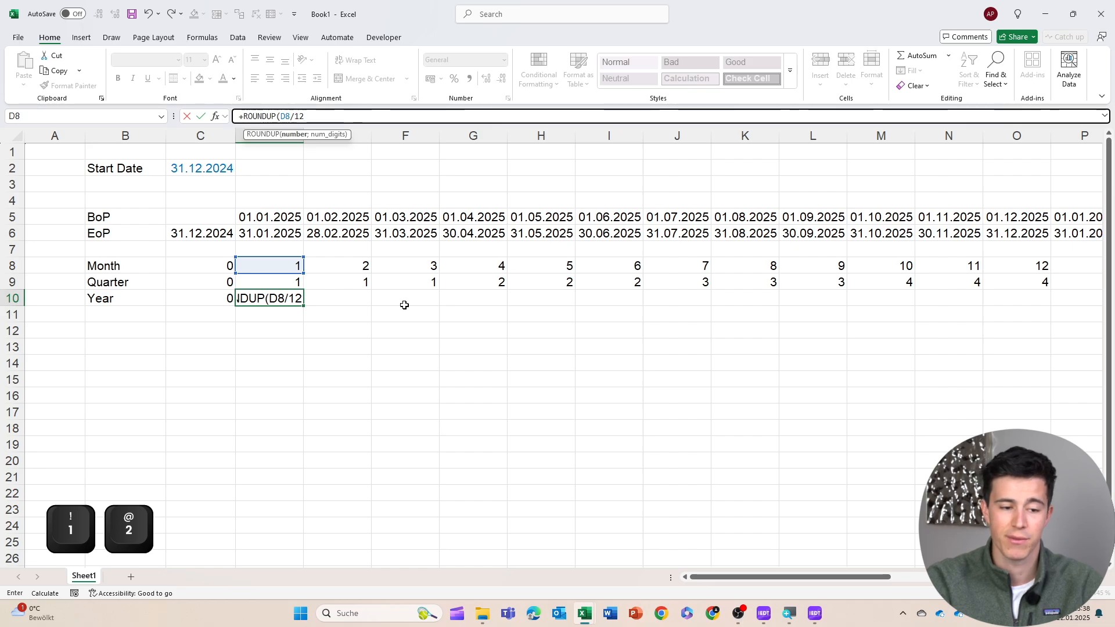
{"action": "type", "text": ";0)"}
{"action": "key", "text": "Return"}
Copy the year formula across the year row to the end of the timeline
{"action": "key", "text": "Up"}
{"action": "key", "text": "ctrl+c"}
{"action": "key", "text": "Up"}
{"action": "key", "text": "ctrl+Right"}
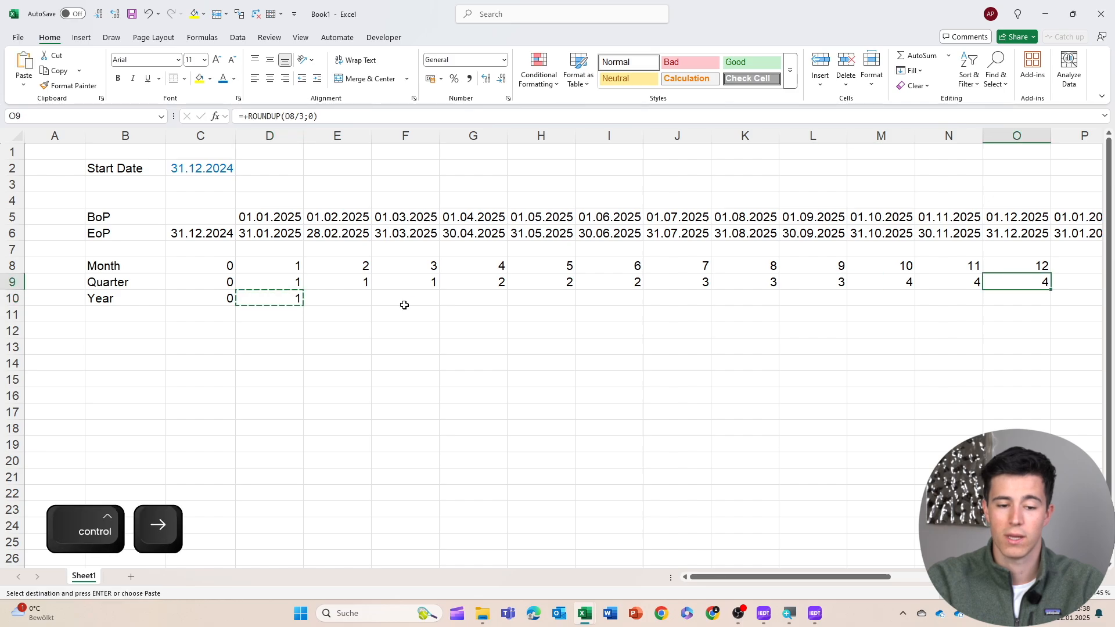
{"action": "key", "text": "Down"}
{"action": "key", "text": "ctrl+shift+Left"}
{"action": "key", "text": "Return"}
Extend the month, quarter and year counters one column further into column P and inspect its year formula
{"action": "left_click_drag", "start_coordinate": [273, 299], "coordinate": [1011, 314]}
{"action": "scroll", "coordinate": [941, 306], "scroll_direction": "right", "scroll_amount": 1}
{"action": "left_click_drag", "start_coordinate": [816, 262], "coordinate": [890, 309]}
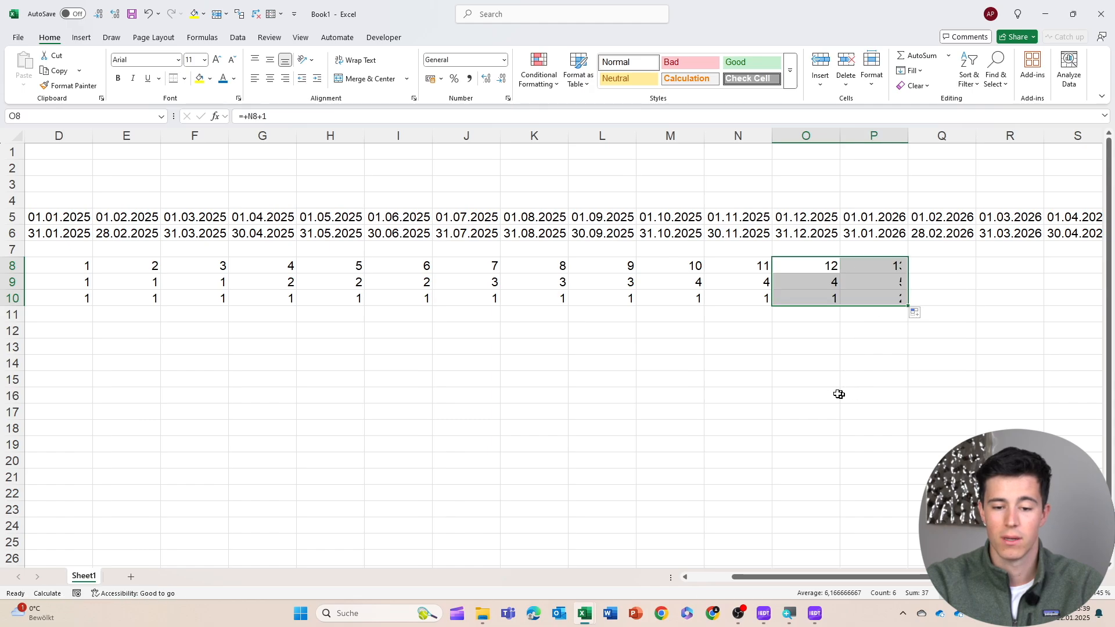
{"action": "left_click", "coordinate": [805, 383]}
{"action": "left_click", "coordinate": [867, 301]}
{"action": "key", "text": "F2"}
{"action": "key", "text": "Escape"}
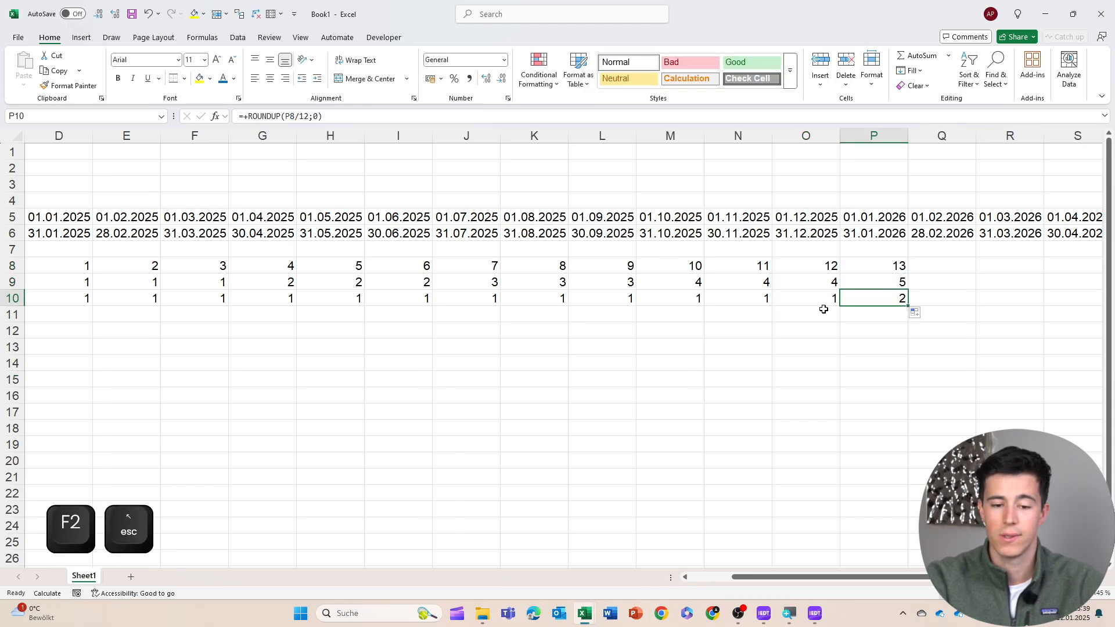
Copy the counters in column P across the remaining timeline columns
{"action": "scroll", "coordinate": [813, 306], "scroll_direction": "right", "scroll_amount": 2}
{"action": "left_click", "coordinate": [733, 273]}
{"action": "key", "text": "Up"}
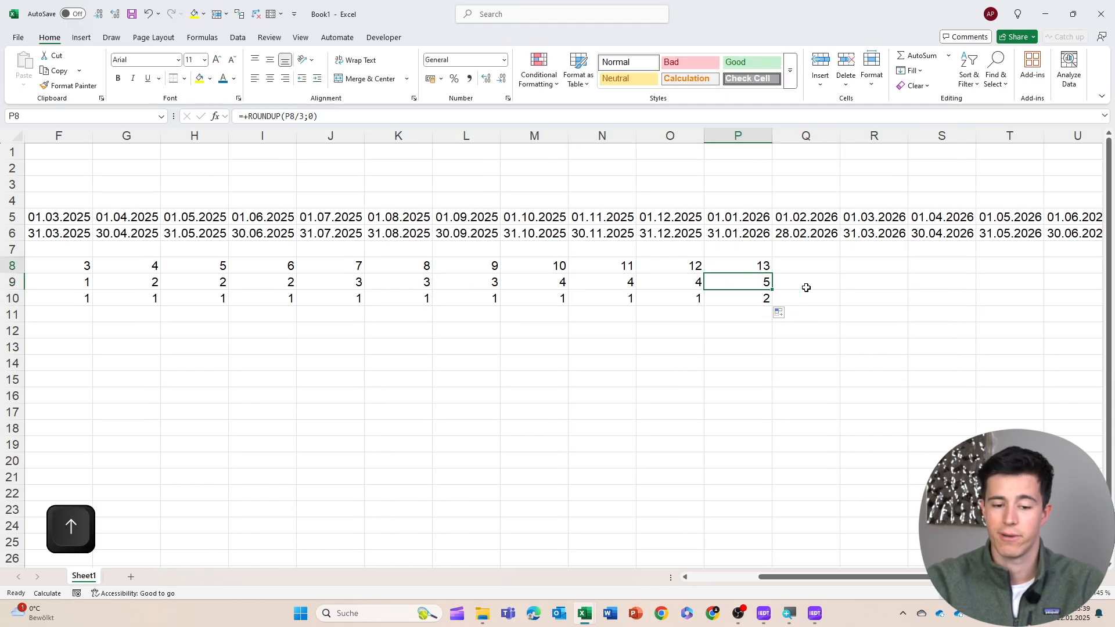
{"action": "key", "text": "ctrl+shift+Down"}
{"action": "key", "text": "ctrl+c"}
{"action": "key", "text": "shift+Right"}
{"action": "key", "text": "shift+Right"}
{"action": "key", "text": "shift+Right"}
{"action": "key", "text": "shift+Right"}
{"action": "key", "text": "shift+Right"}
{"action": "key", "text": "shift+Right"}
{"action": "key", "text": "shift+Right"}
{"action": "key", "text": "shift+Right"}
{"action": "key", "text": "shift+Right"}
{"action": "key", "text": "shift+Right"}
{"action": "key", "text": "shift+Right"}
{"action": "key", "text": "shift+Right"}
{"action": "key", "text": "shift+Right"}
{"action": "key", "text": "shift+Right"}
{"action": "key", "text": "shift+Right"}
{"action": "key", "text": "shift+Right"}
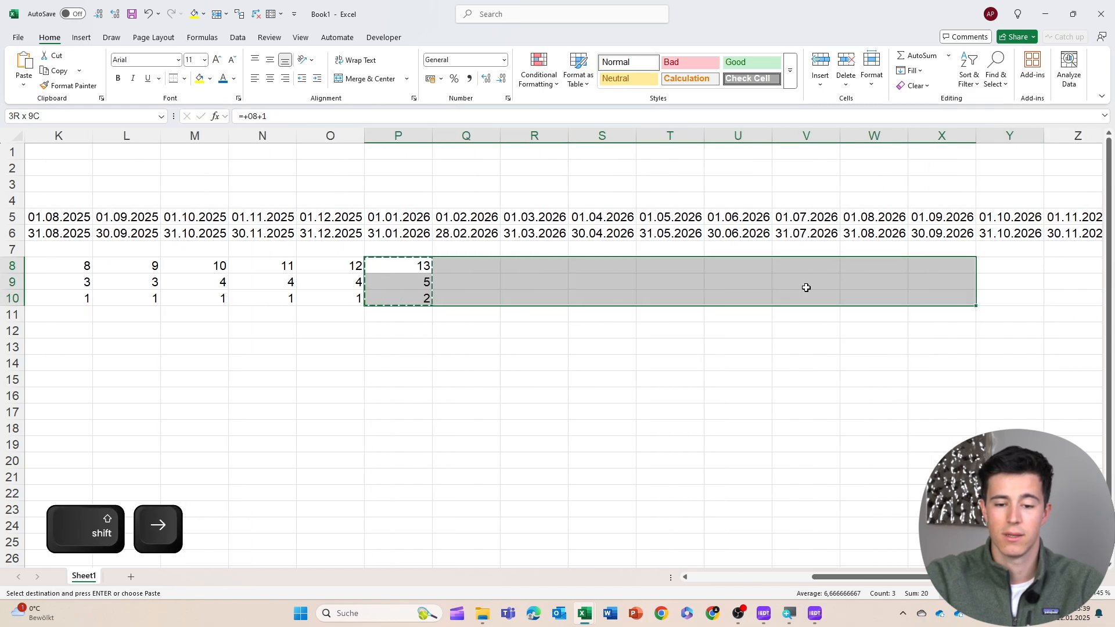
{"action": "key", "text": "Return"}
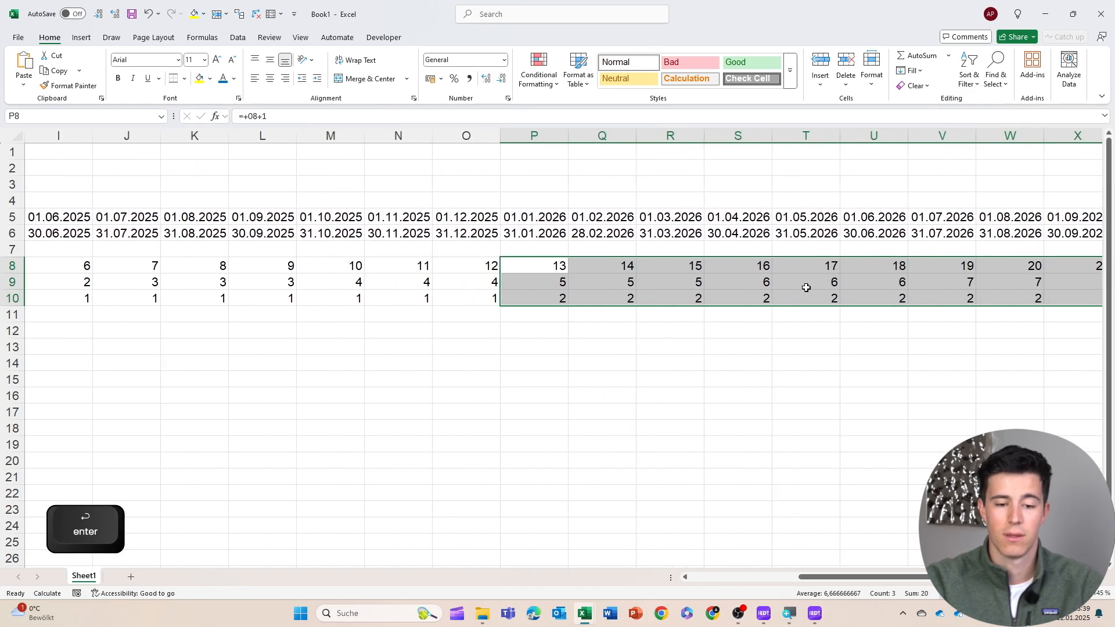
Change the start date in C2 to 31.03.2025
{"action": "key", "text": "Left"}
{"action": "scroll", "coordinate": [746, 232], "scroll_direction": "down", "scroll_amount": 1}
{"action": "scroll", "coordinate": [746, 233], "scroll_direction": "left", "scroll_amount": 5}
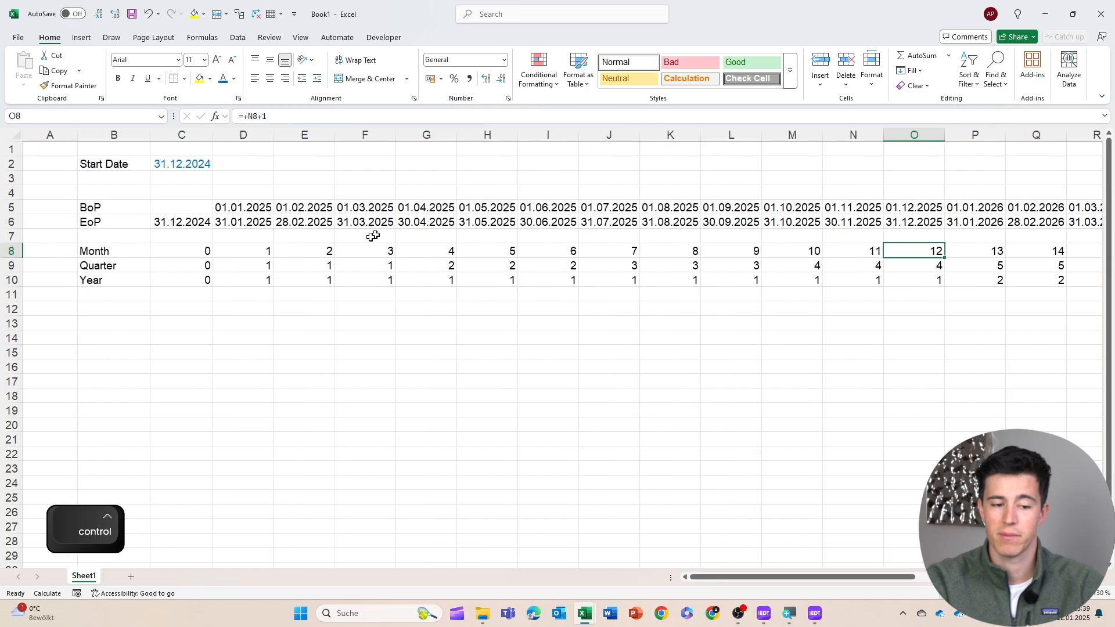
{"action": "left_click", "coordinate": [251, 241]}
{"action": "left_click", "coordinate": [232, 314]}
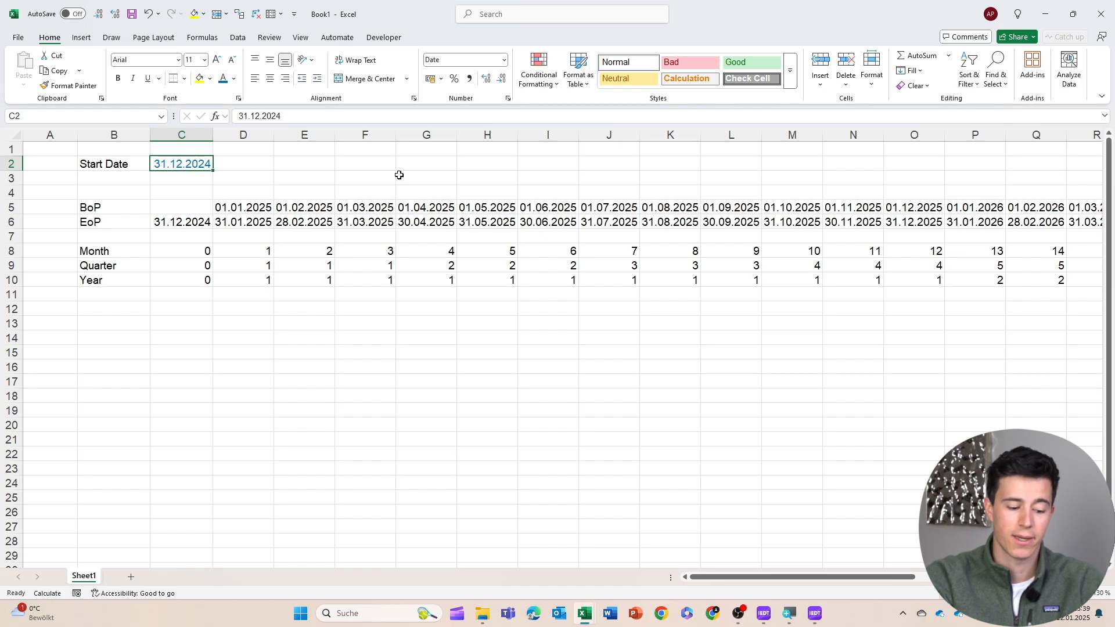
{"action": "type", "text": "31."}
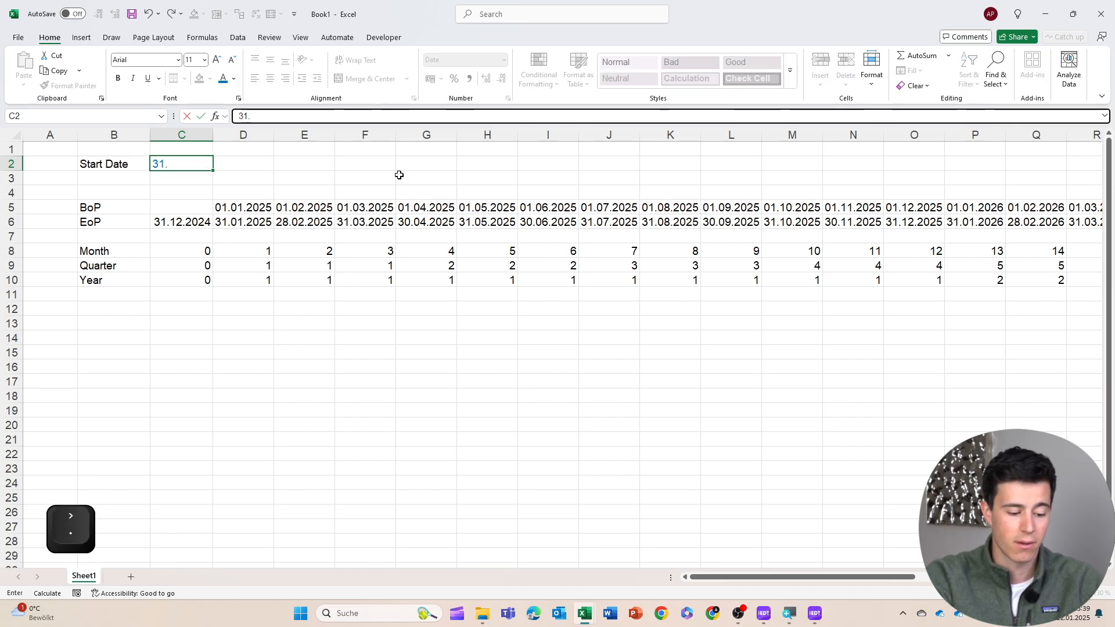
{"action": "type", "text": "03.2025"}
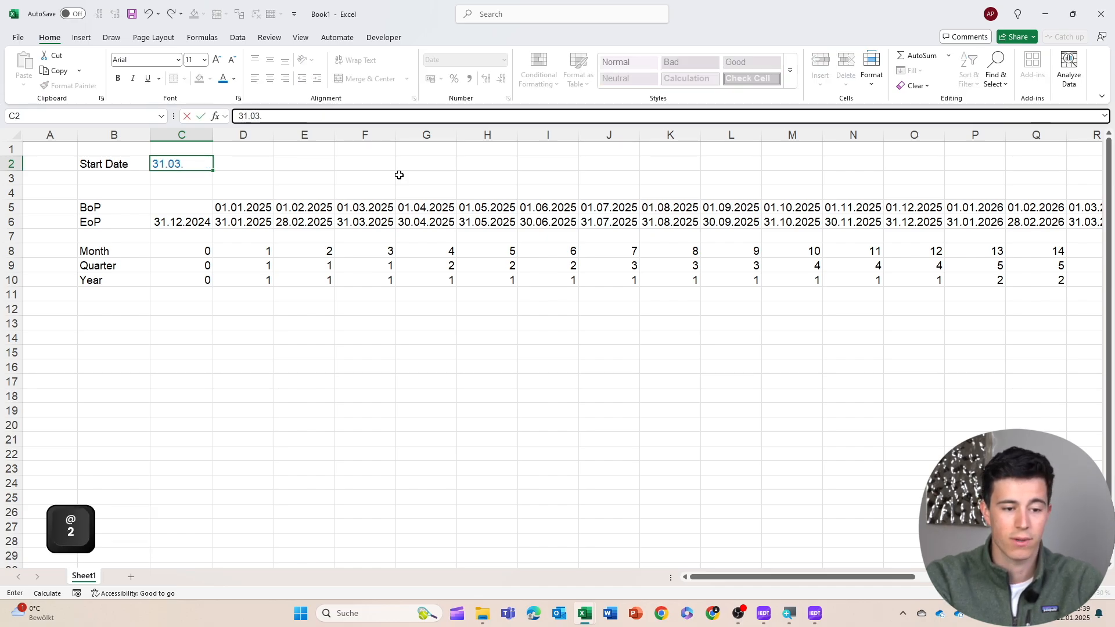
{"action": "key", "text": "Return"}
Review the updated timeline dates and counters across all columns
{"action": "left_click_drag", "start_coordinate": [253, 208], "coordinate": [252, 235]}
{"action": "left_click_drag", "start_coordinate": [366, 207], "coordinate": [367, 227]}
{"action": "scroll", "coordinate": [746, 253], "scroll_direction": "right", "scroll_amount": 1}
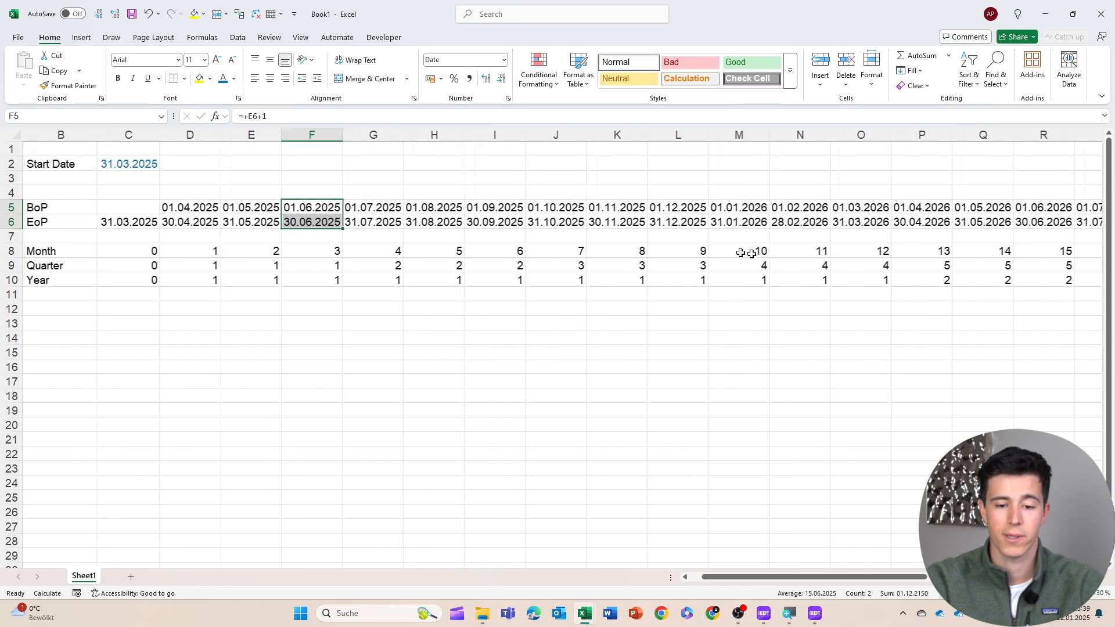
{"action": "scroll", "coordinate": [745, 253], "scroll_direction": "right", "scroll_amount": 10}
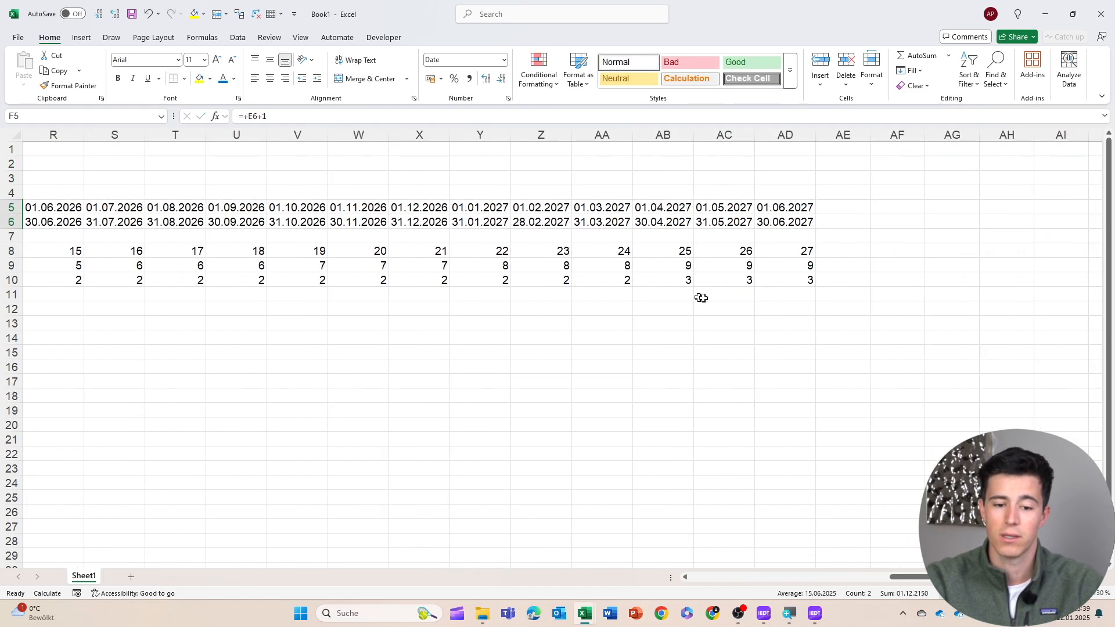
{"action": "scroll", "coordinate": [849, 317], "scroll_direction": "left", "scroll_amount": 10}
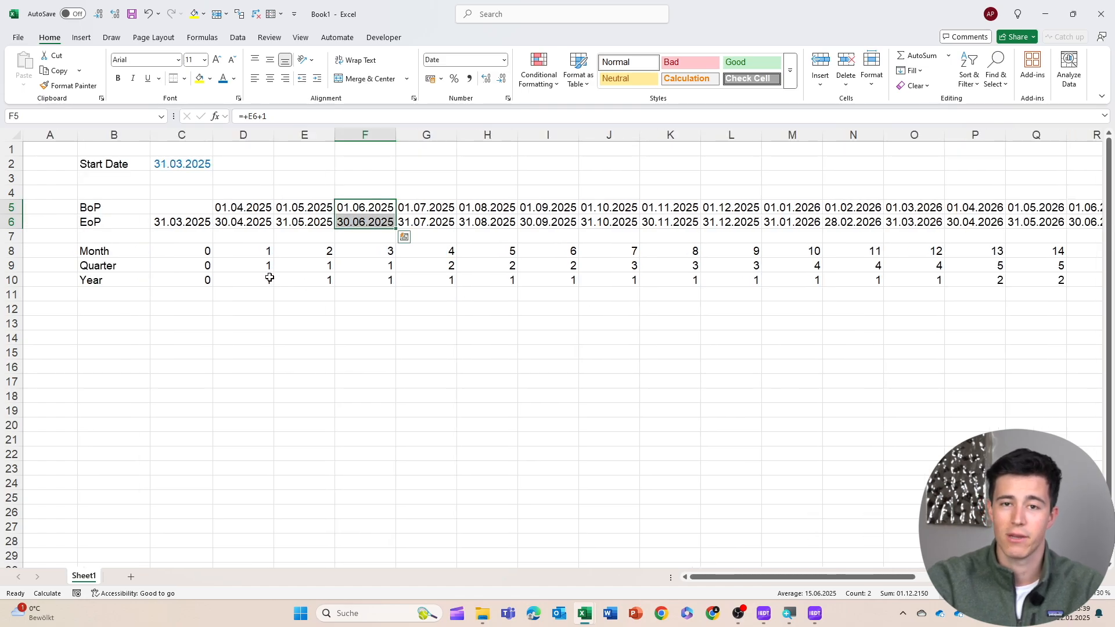
{"action": "left_click_drag", "start_coordinate": [244, 232], "coordinate": [244, 225]}
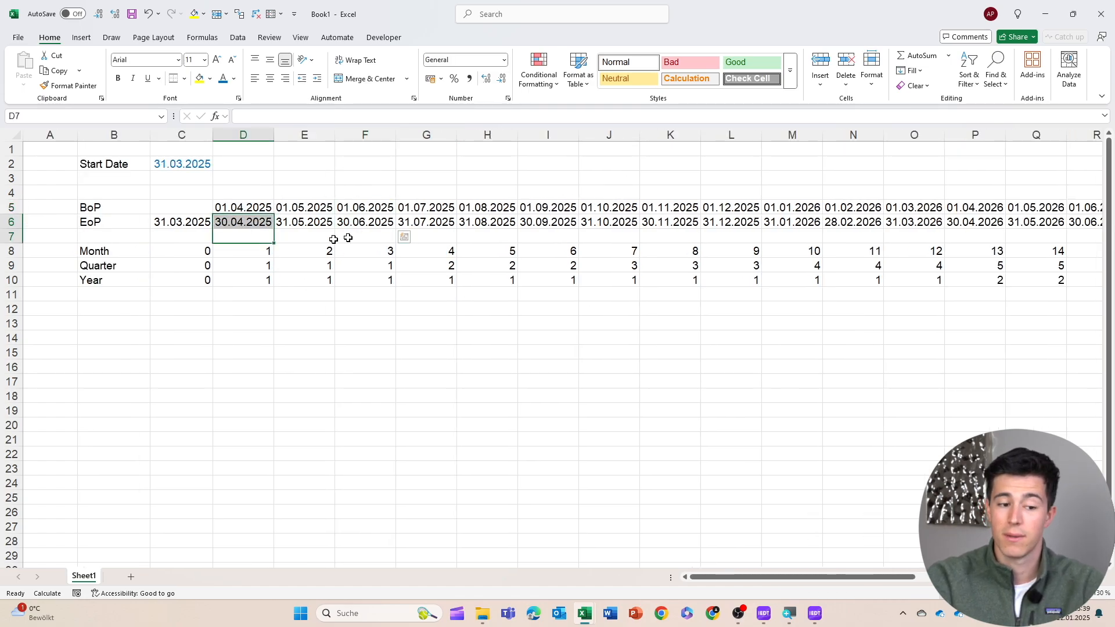
{"action": "left_click", "coordinate": [142, 251]}
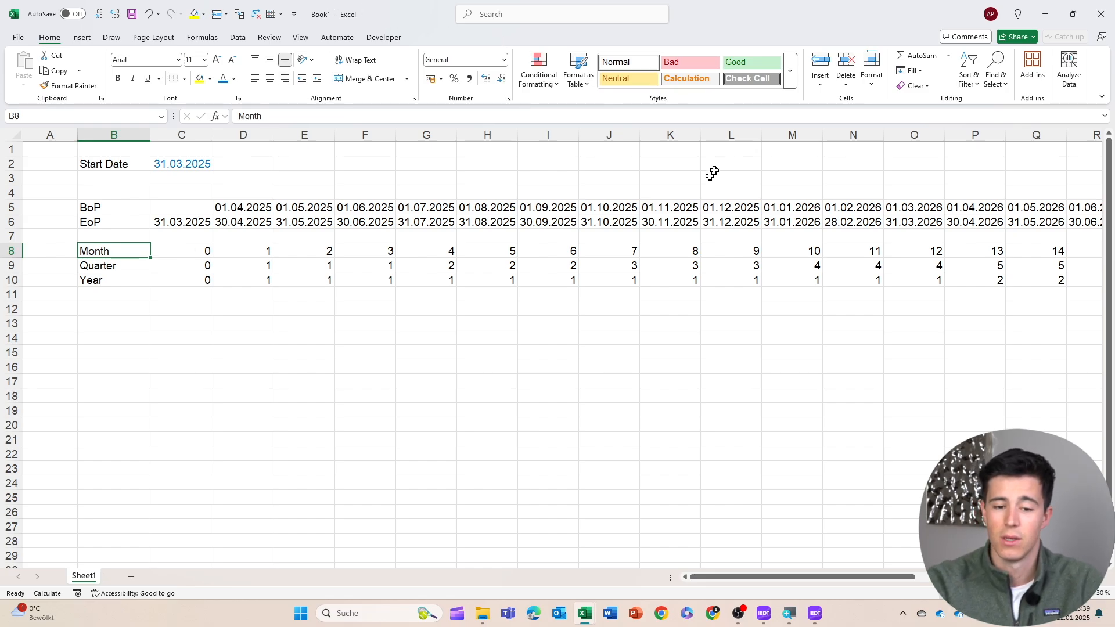
{"action": "scroll", "coordinate": [667, 239], "scroll_direction": "right", "scroll_amount": 5}
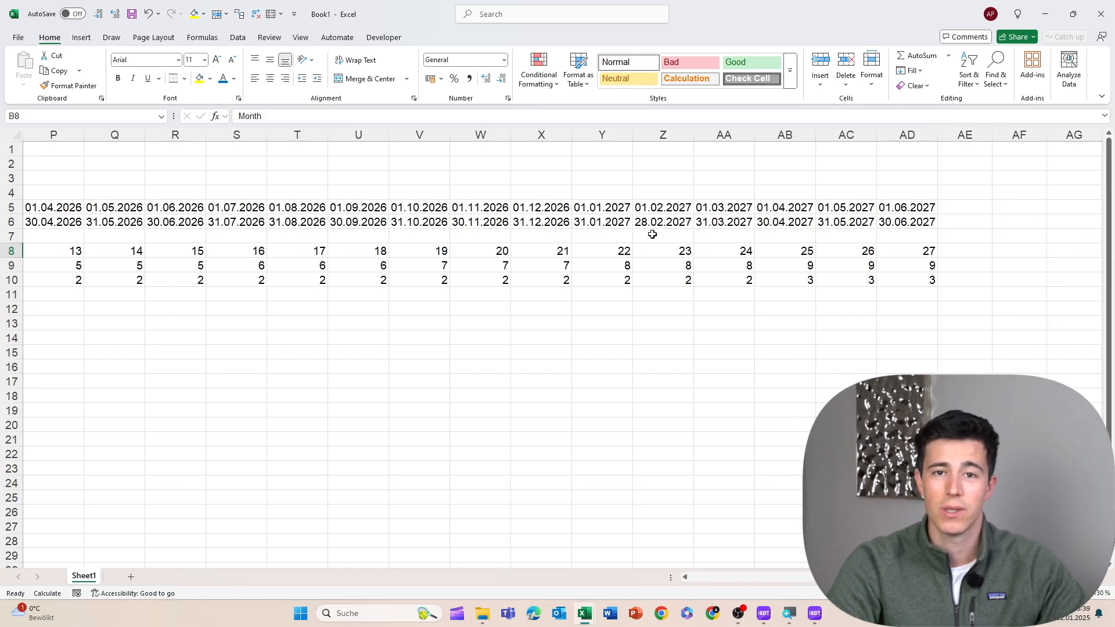